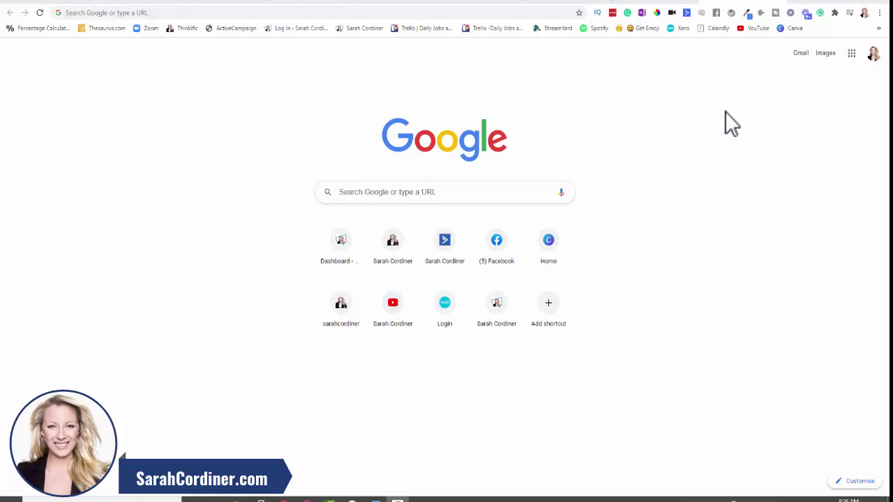
Step: Show the Google apps launcher listing Docs, Sheets, Slides and Drive
{"action": "left_click", "coordinate": [851, 55]}
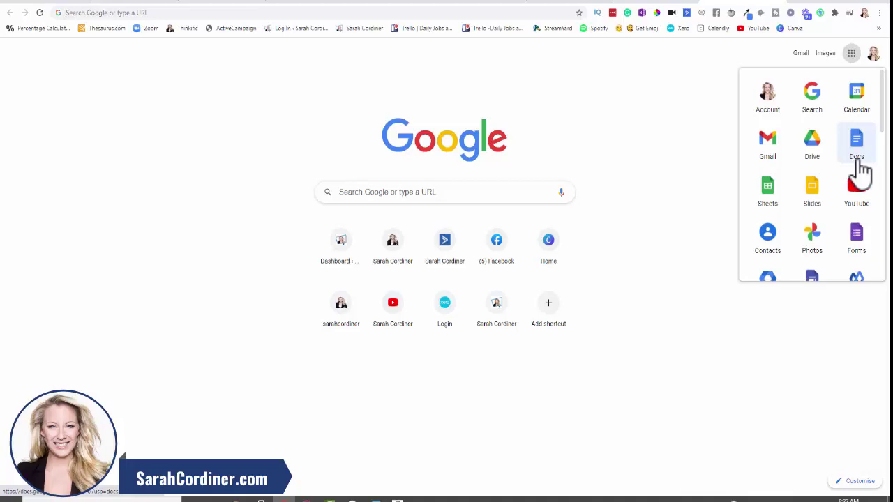
Step: Reopen the Google apps launcher and browse its full list from Gmail to Cloud Print
{"action": "left_click", "coordinate": [657, 147]}
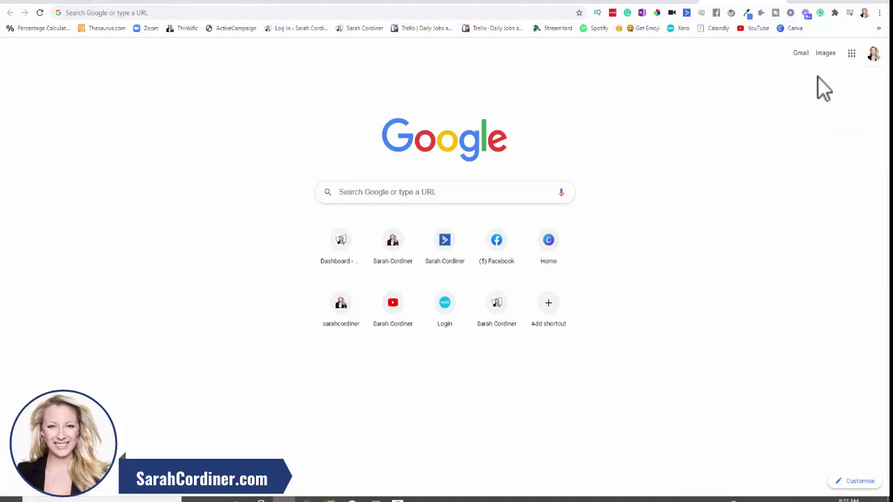
{"action": "left_click", "coordinate": [852, 54]}
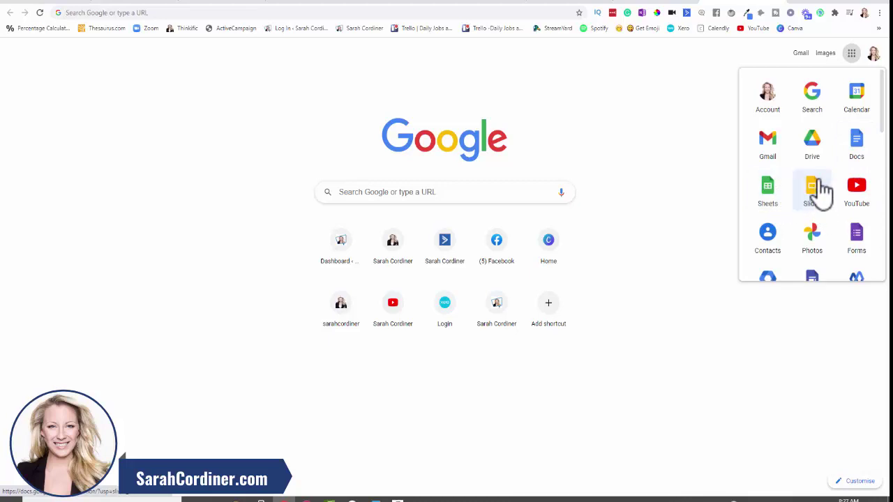
{"action": "scroll", "coordinate": [818, 187], "scroll_direction": "down", "scroll_amount": 1}
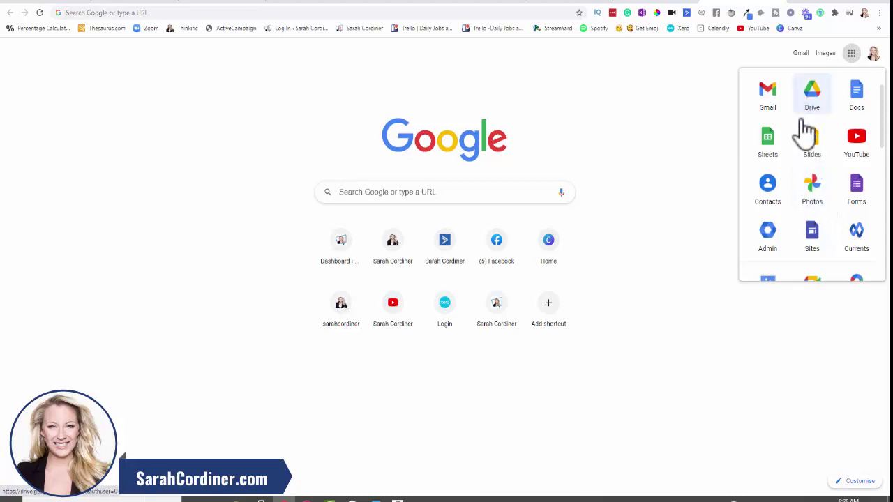
{"action": "scroll", "coordinate": [780, 192], "scroll_direction": "down", "scroll_amount": 1}
{"action": "scroll", "coordinate": [810, 173], "scroll_direction": "down", "scroll_amount": 3}
{"action": "scroll", "coordinate": [838, 154], "scroll_direction": "up", "scroll_amount": 1}
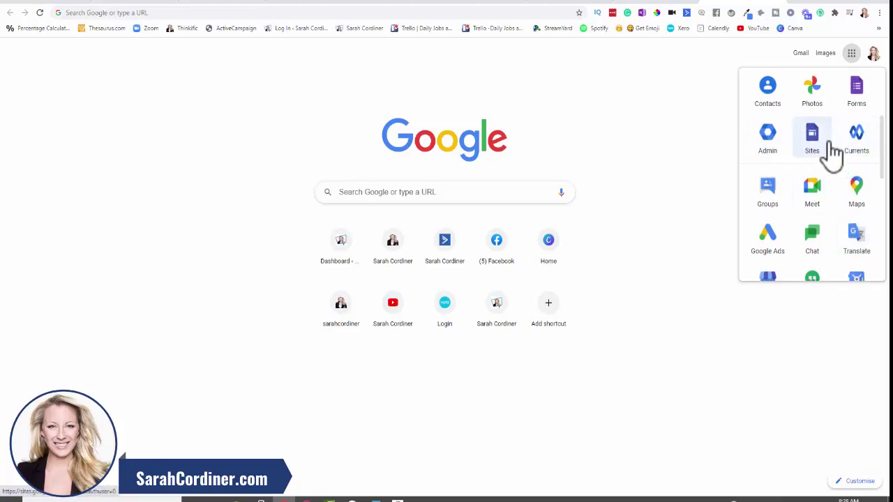
{"action": "scroll", "coordinate": [834, 154], "scroll_direction": "down", "scroll_amount": 3}
{"action": "scroll", "coordinate": [811, 185], "scroll_direction": "down", "scroll_amount": 2}
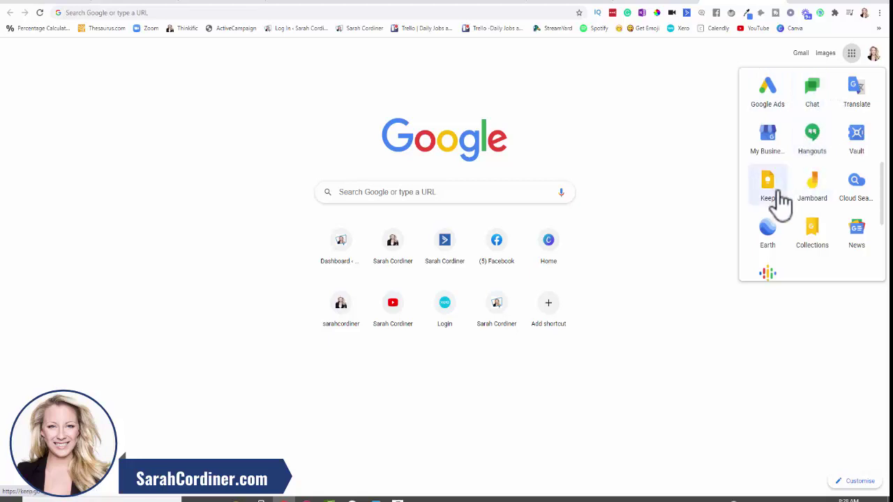
{"action": "scroll", "coordinate": [774, 197], "scroll_direction": "down", "scroll_amount": 1}
{"action": "scroll", "coordinate": [778, 193], "scroll_direction": "down", "scroll_amount": 1}
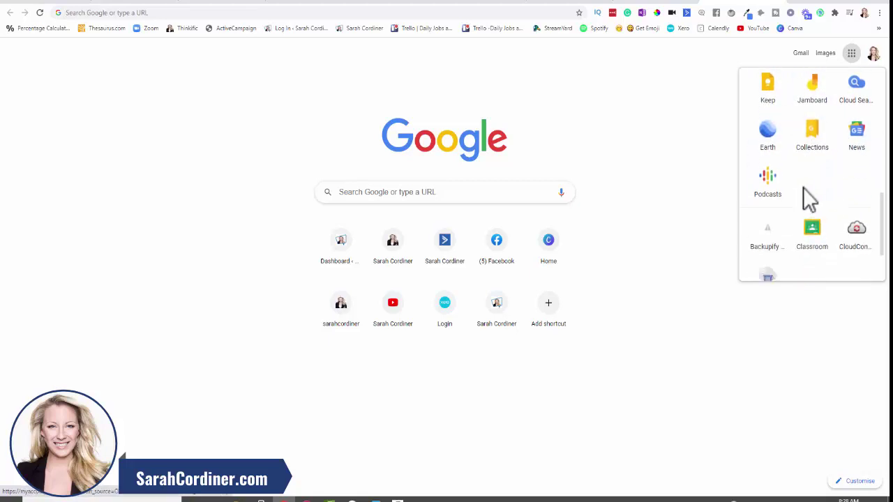
{"action": "scroll", "coordinate": [817, 237], "scroll_direction": "down", "scroll_amount": 1}
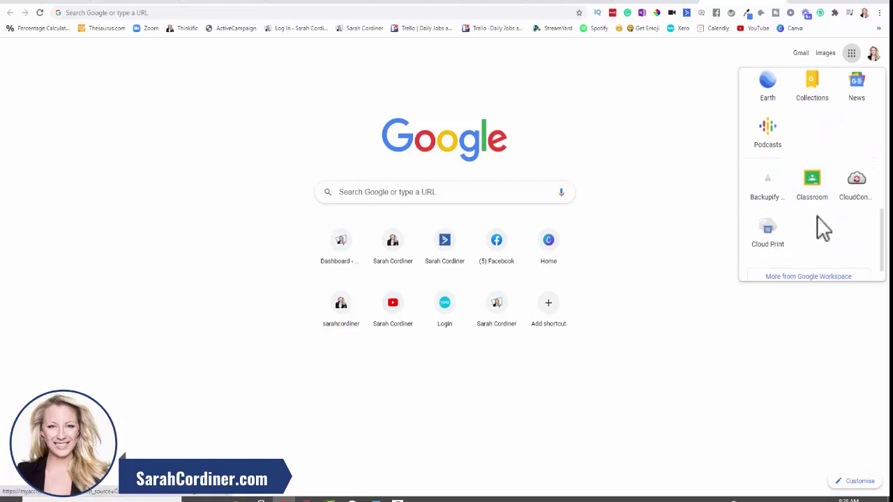
{"action": "scroll", "coordinate": [818, 216], "scroll_direction": "down", "scroll_amount": 1}
{"action": "scroll", "coordinate": [808, 202], "scroll_direction": "up", "scroll_amount": 3}
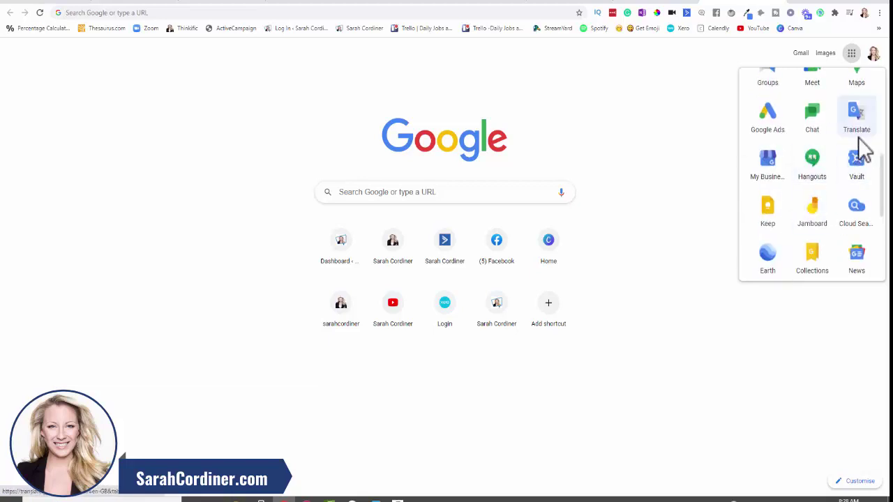
{"action": "scroll", "coordinate": [869, 160], "scroll_direction": "up", "scroll_amount": 2}
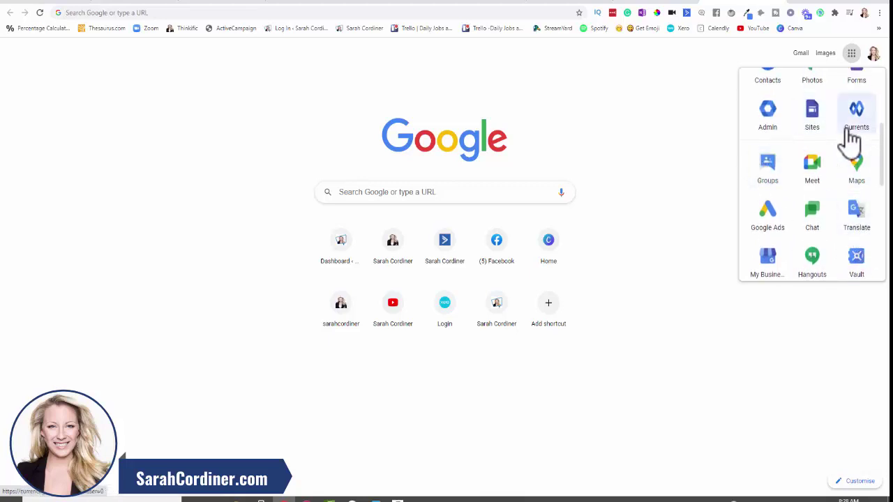
{"action": "scroll", "coordinate": [847, 139], "scroll_direction": "up", "scroll_amount": 3}
{"action": "scroll", "coordinate": [838, 155], "scroll_direction": "up", "scroll_amount": 1}
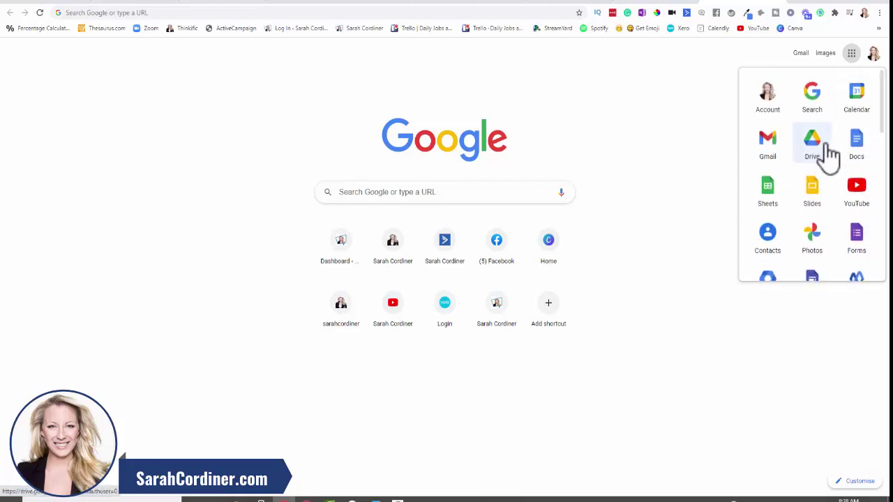
Step: Switch to the Drive tab and review the Online Courses and Presentations folder listing
{"action": "left_click", "coordinate": [309, 4]}
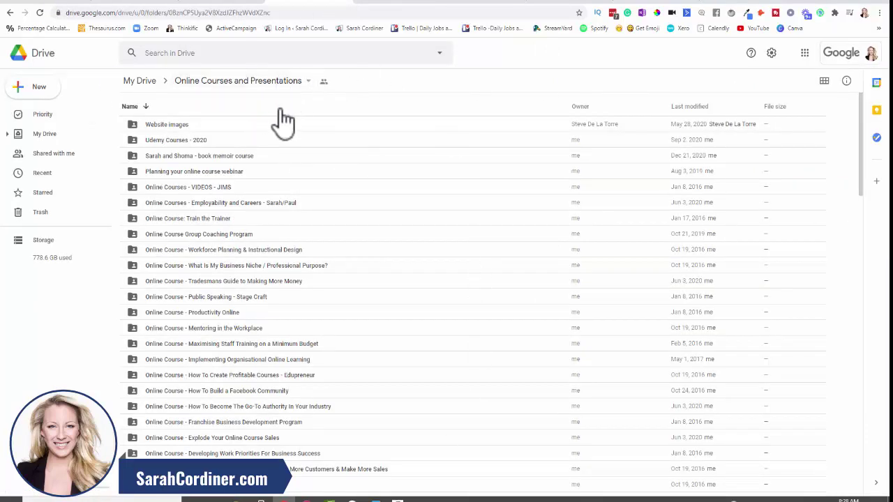
{"action": "scroll", "coordinate": [280, 141], "scroll_direction": "down", "scroll_amount": 1}
{"action": "scroll", "coordinate": [283, 148], "scroll_direction": "up", "scroll_amount": 1}
{"action": "scroll", "coordinate": [504, 239], "scroll_direction": "down", "scroll_amount": 15}
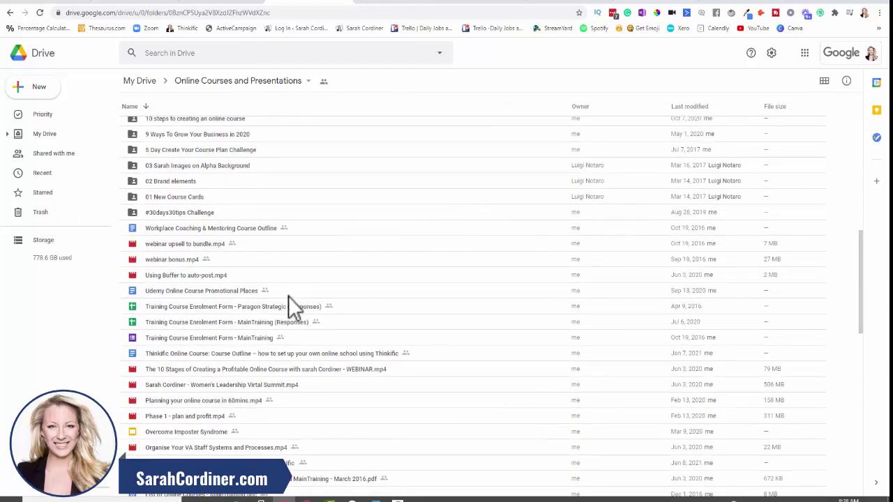
Step: Upload SarahCordiner.com.png from Downloads into the Online Courses and Presentations Drive folder
{"action": "left_click", "coordinate": [237, 500]}
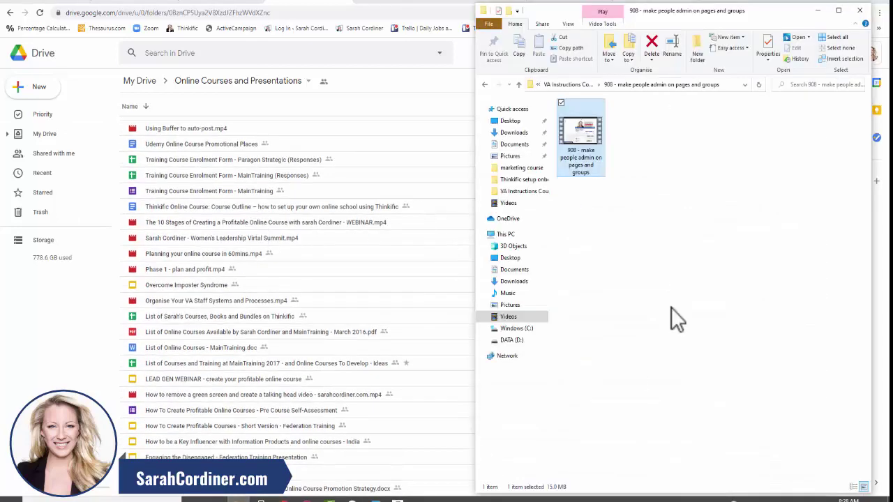
{"action": "left_click", "coordinate": [514, 133]}
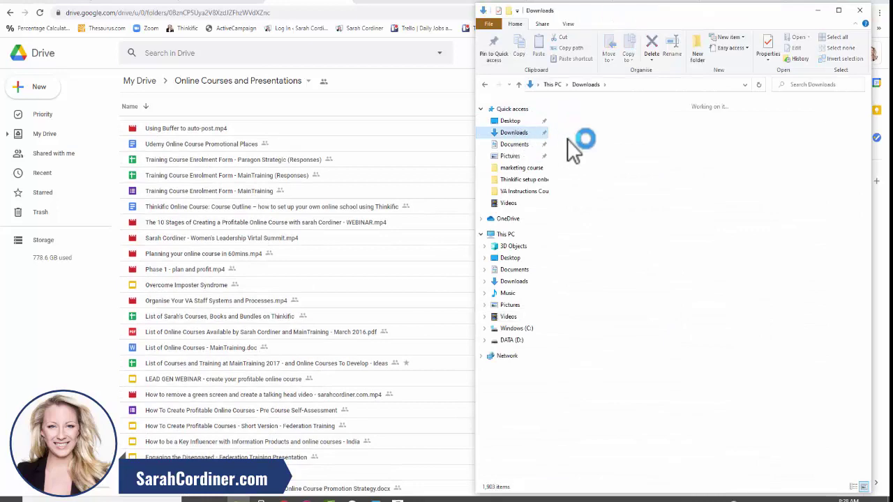
{"action": "left_click_drag", "start_coordinate": [585, 147], "coordinate": [266, 251]}
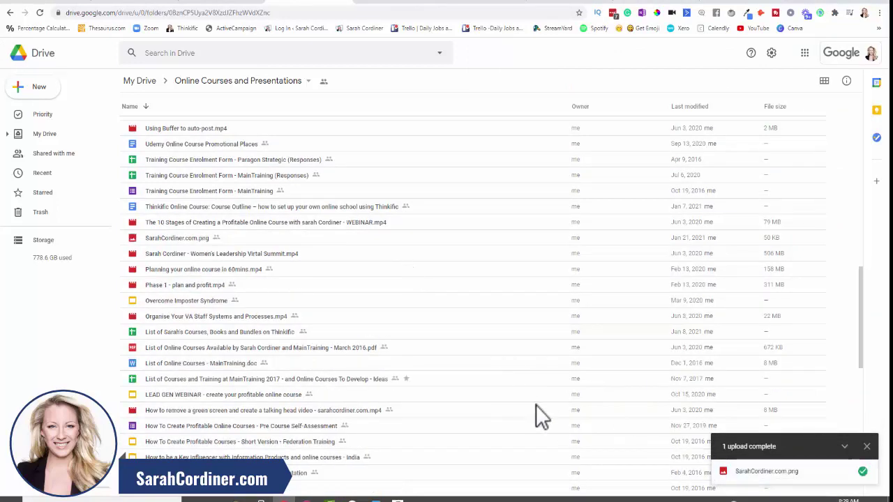
{"action": "scroll", "coordinate": [389, 254], "scroll_direction": "up", "scroll_amount": 3}
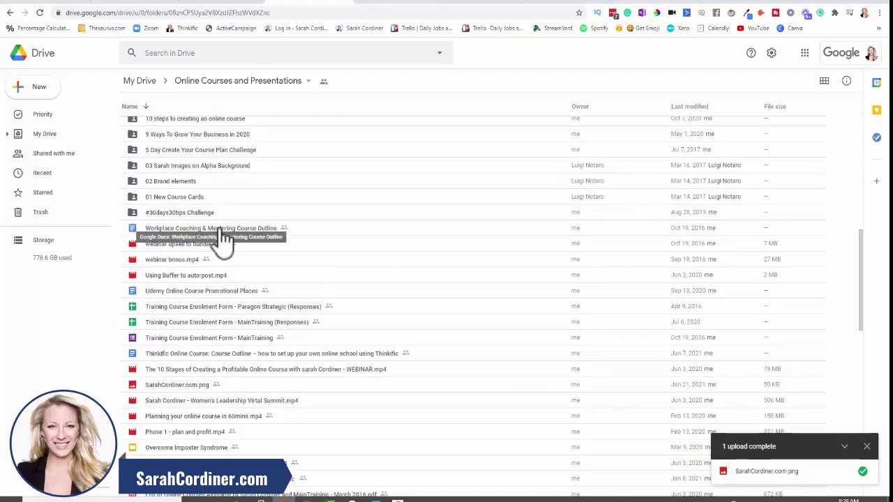
Step: Open the Workplace Coaching & Mentoring Course Outline and look over its overview tables and curriculum
{"action": "left_click", "coordinate": [222, 238]}
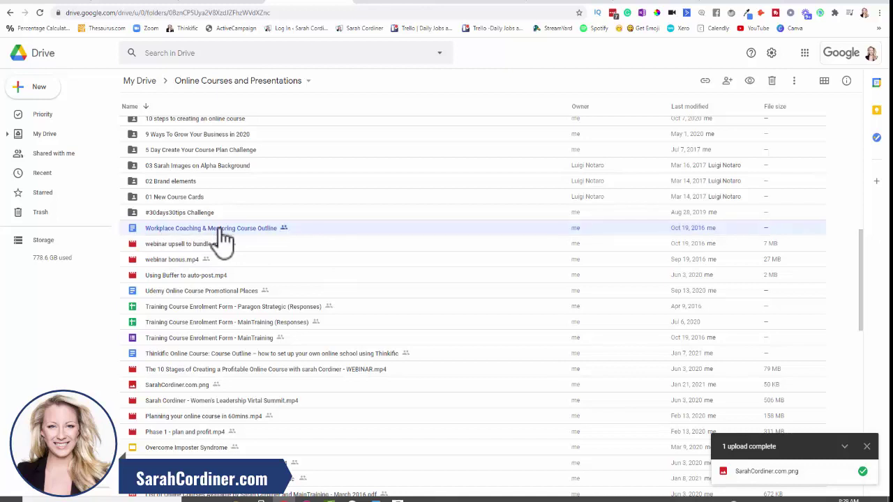
{"action": "double_click", "coordinate": [241, 240]}
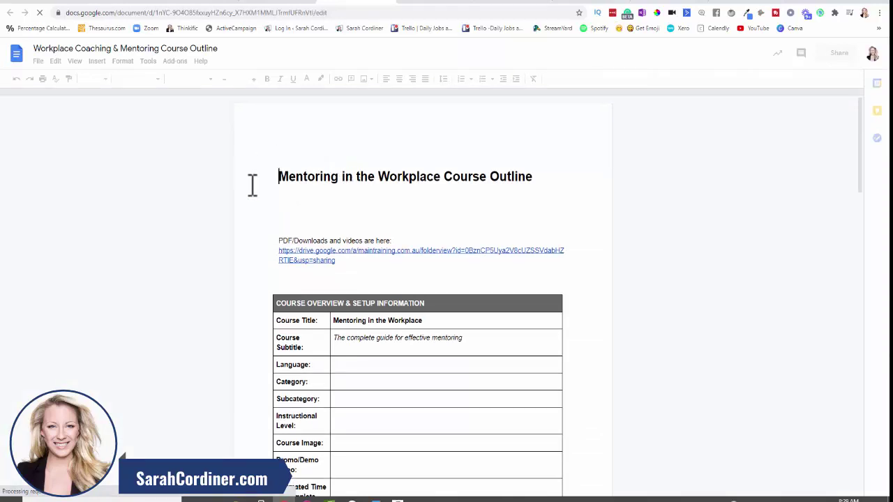
{"action": "scroll", "coordinate": [422, 244], "scroll_direction": "down", "scroll_amount": 8}
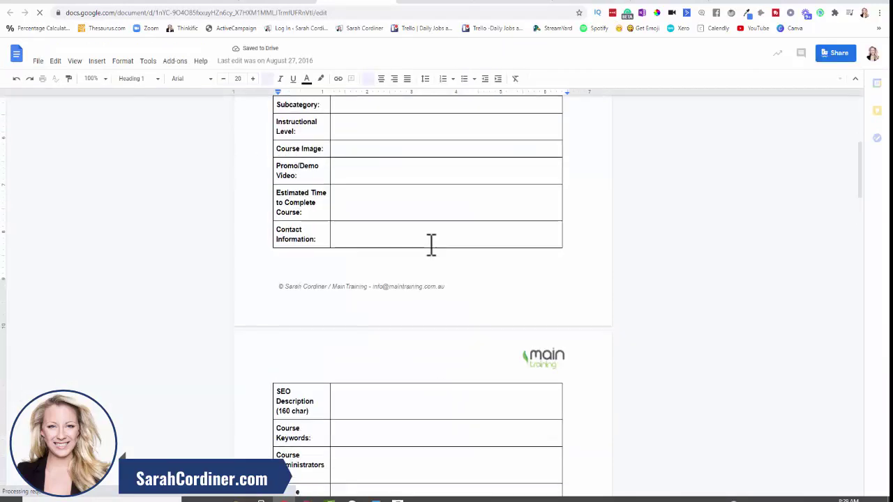
{"action": "scroll", "coordinate": [412, 234], "scroll_direction": "down", "scroll_amount": 4}
{"action": "scroll", "coordinate": [411, 247], "scroll_direction": "down", "scroll_amount": 15}
{"action": "scroll", "coordinate": [423, 237], "scroll_direction": "up", "scroll_amount": 1}
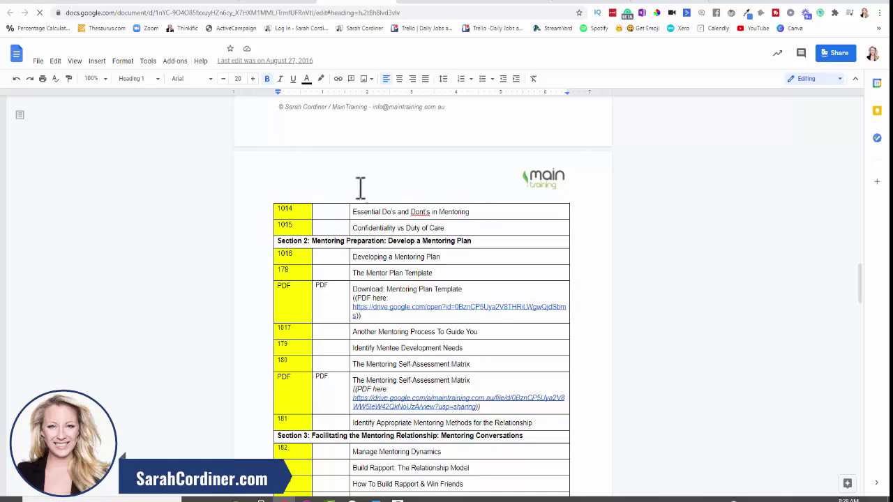
Step: Begin sharing the outline with a collaborator as Editor, then back out without sending
{"action": "left_click", "coordinate": [834, 63]}
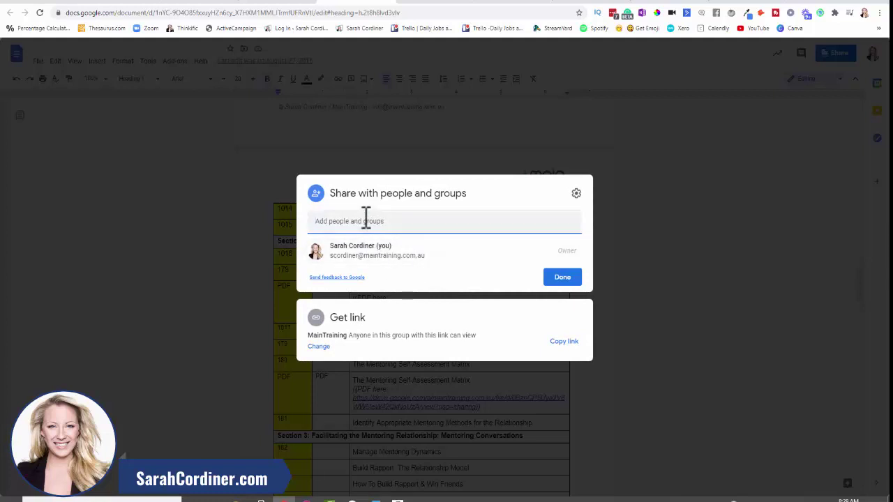
{"action": "left_click", "coordinate": [365, 221]}
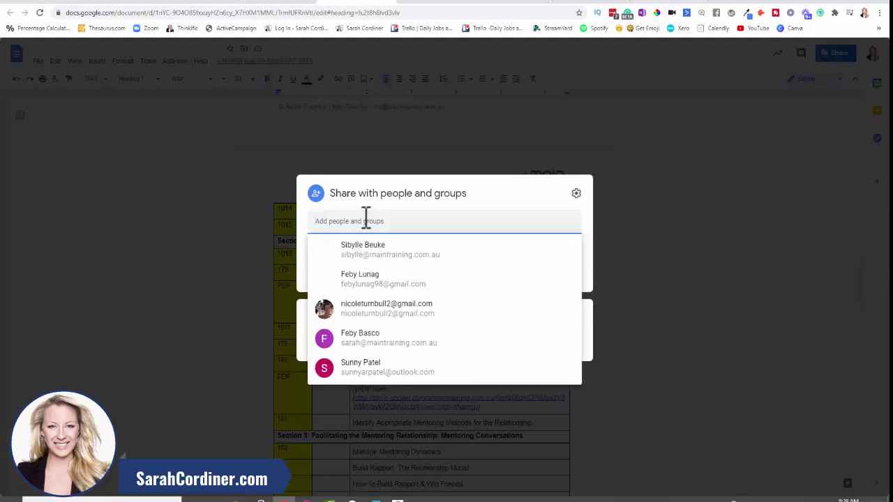
{"action": "left_click", "coordinate": [377, 257]}
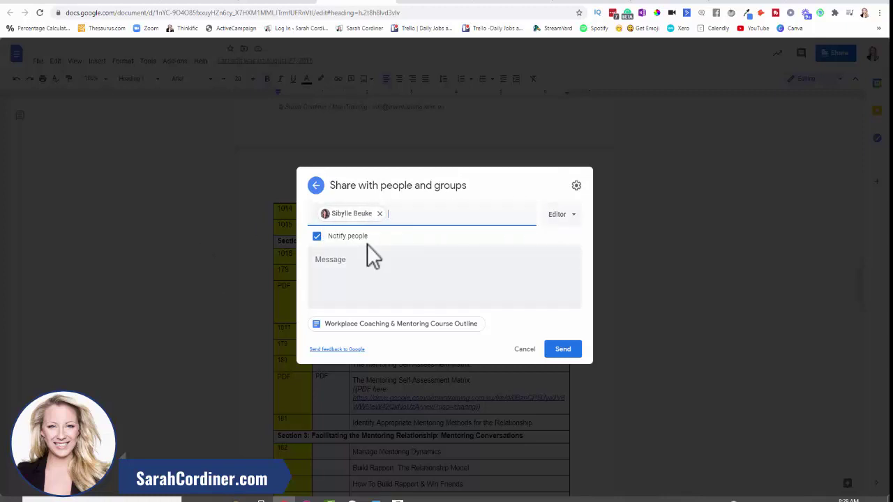
{"action": "left_click", "coordinate": [558, 217]}
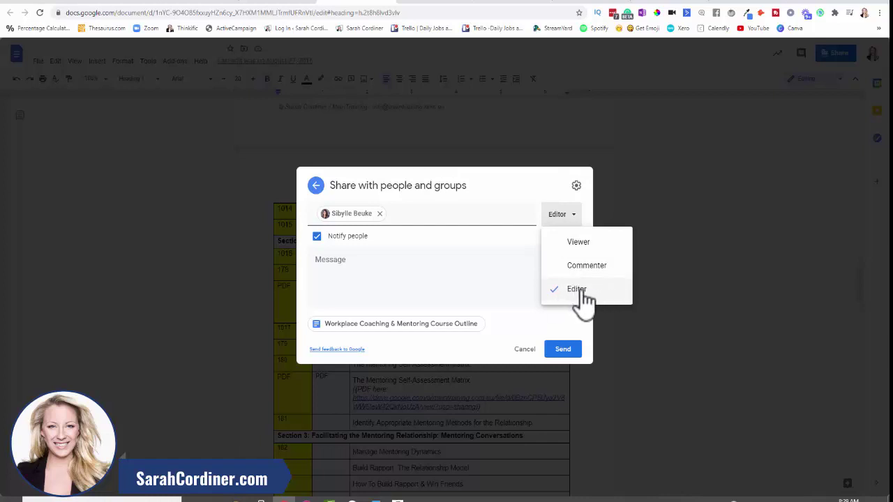
{"action": "left_click", "coordinate": [427, 267]}
{"action": "type", "text": "vg"}
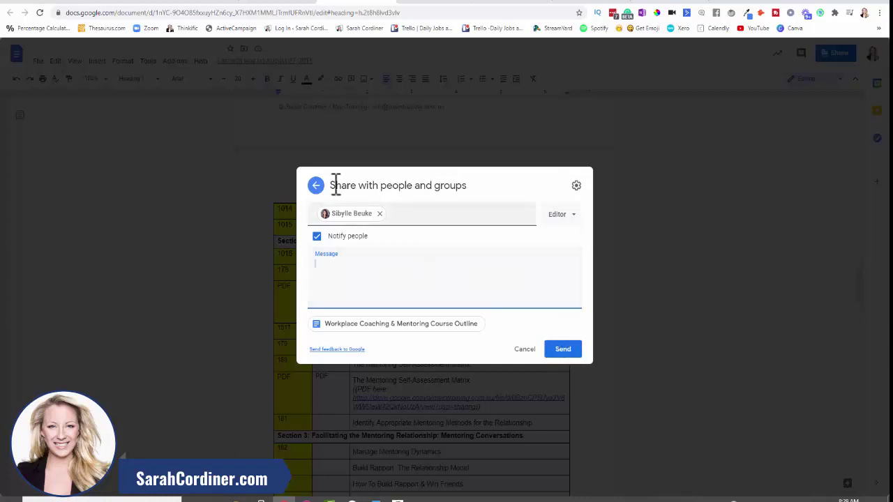
{"action": "left_click", "coordinate": [316, 187]}
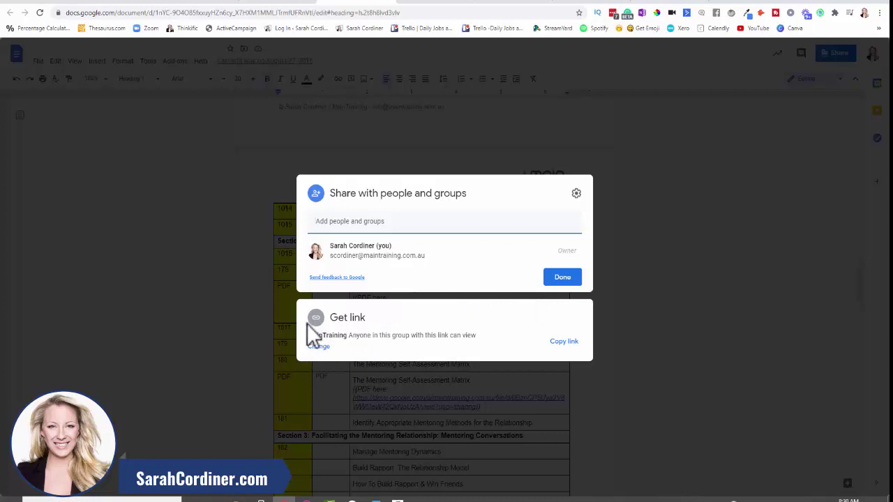
Step: Set the outline's link access to Anyone with the link with Editor permission
{"action": "mouse_move", "coordinate": [348, 335]}
{"action": "left_mouse_down"}
{"action": "mouse_move", "coordinate": [315, 339]}
{"action": "mouse_move", "coordinate": [336, 347]}
{"action": "left_mouse_up"}
{"action": "left_click", "coordinate": [419, 333]}
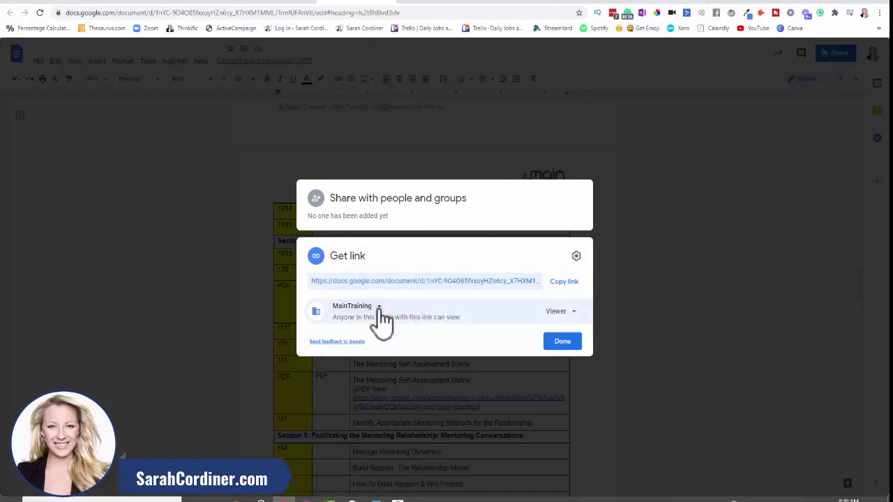
{"action": "left_click", "coordinate": [375, 308]}
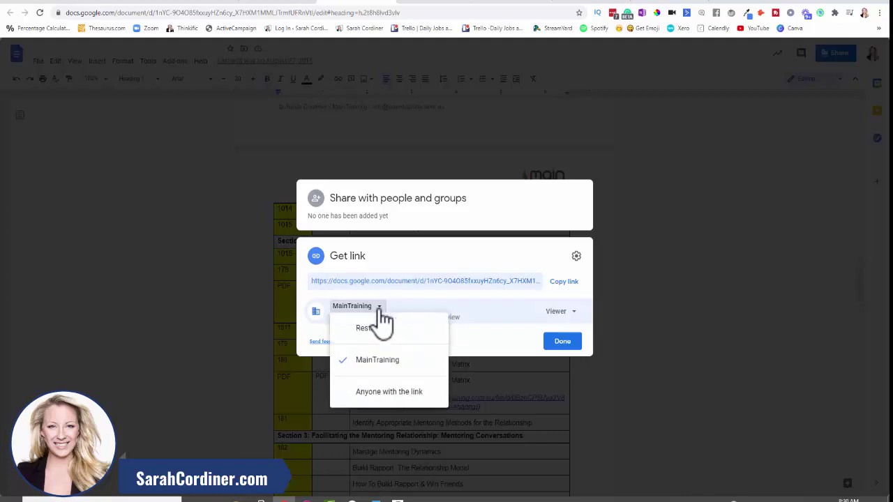
{"action": "left_click", "coordinate": [388, 395]}
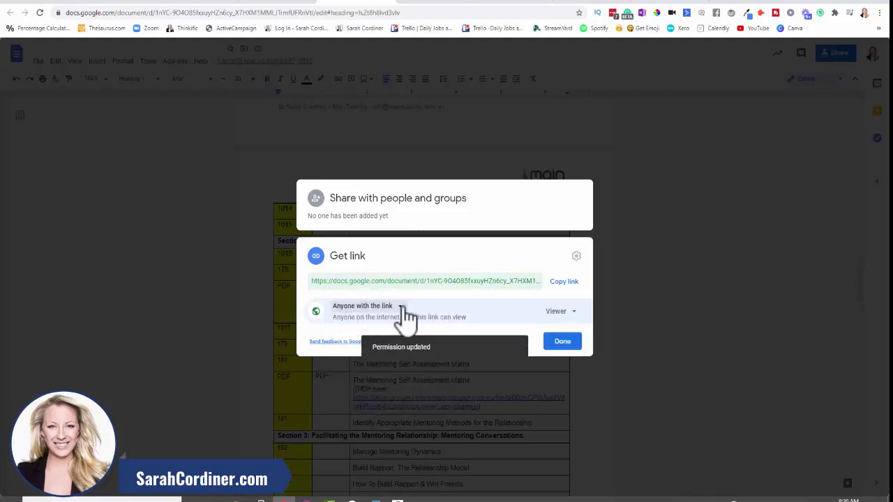
{"action": "left_click", "coordinate": [559, 313]}
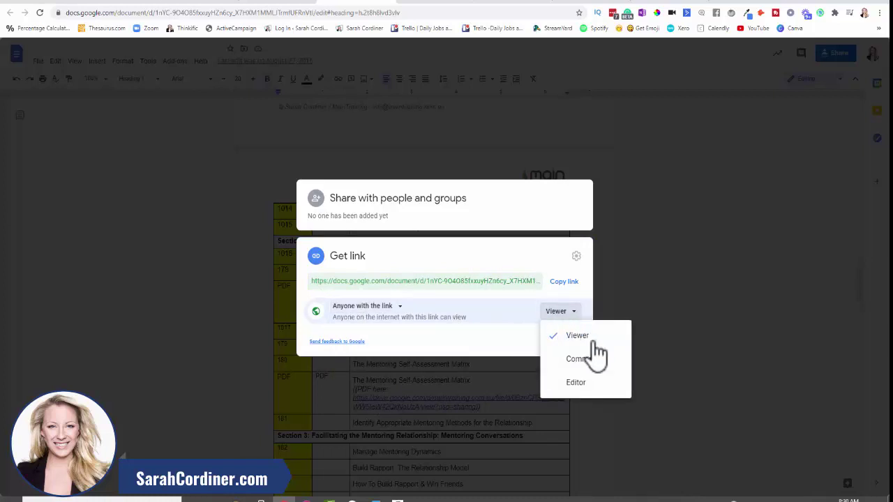
{"action": "left_click", "coordinate": [577, 383]}
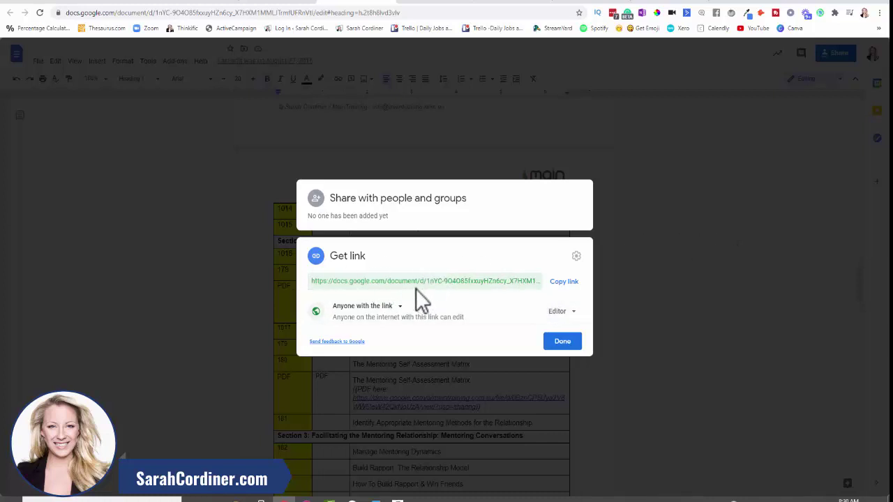
Step: Switch the link access back to Restricted so only added people can open it
{"action": "left_click", "coordinate": [353, 307]}
{"action": "left_click", "coordinate": [369, 329]}
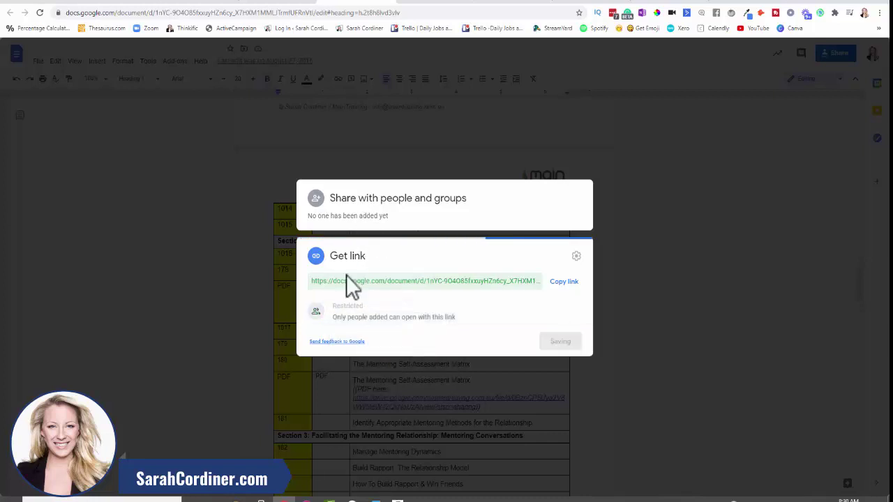
{"action": "left_click", "coordinate": [364, 213]}
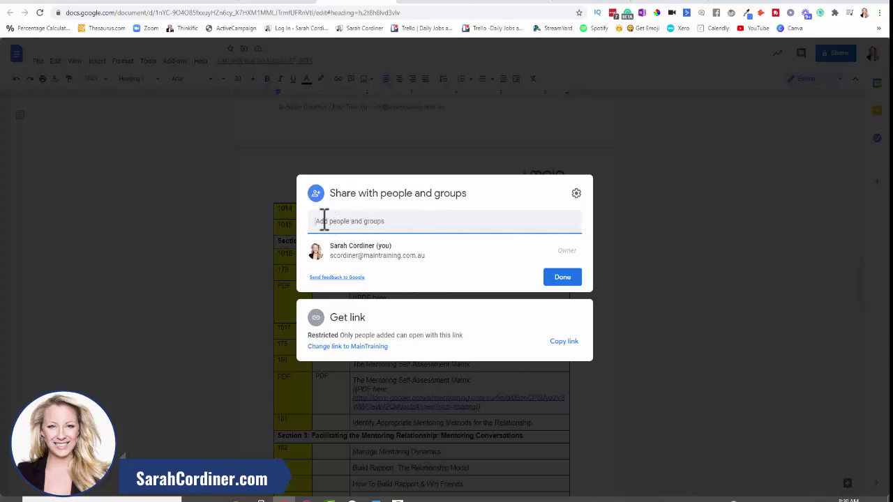
Step: Close the sharing dialog and return to the Drive folder tab
{"action": "left_click", "coordinate": [562, 280]}
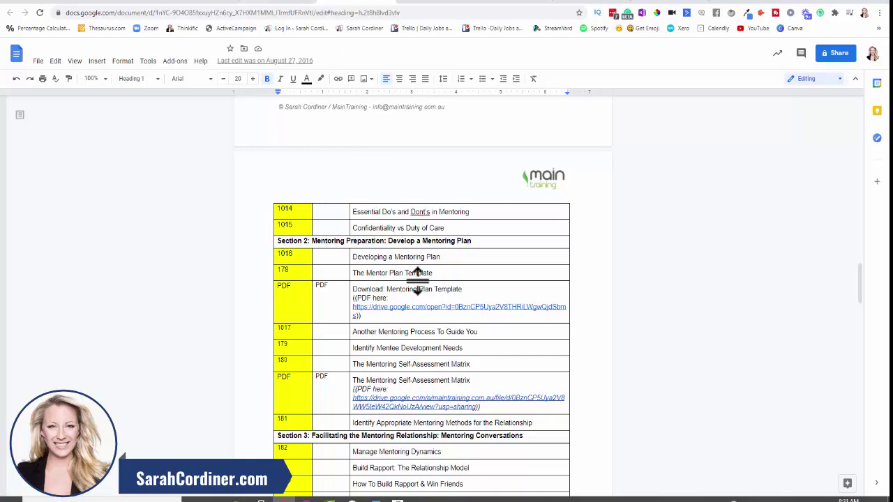
{"action": "left_click", "coordinate": [295, 6]}
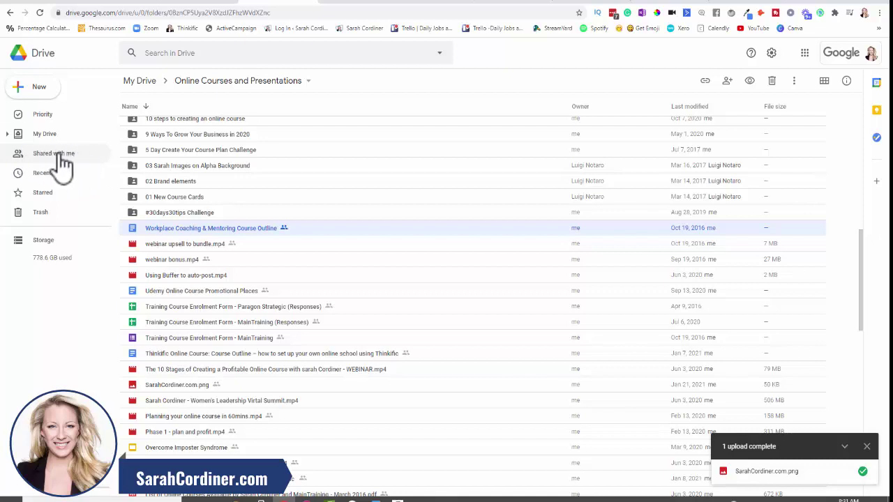
Step: Reopen the course outline and review its Course Overview & Setup Information table, including the Language cell
{"action": "double_click", "coordinate": [213, 235]}
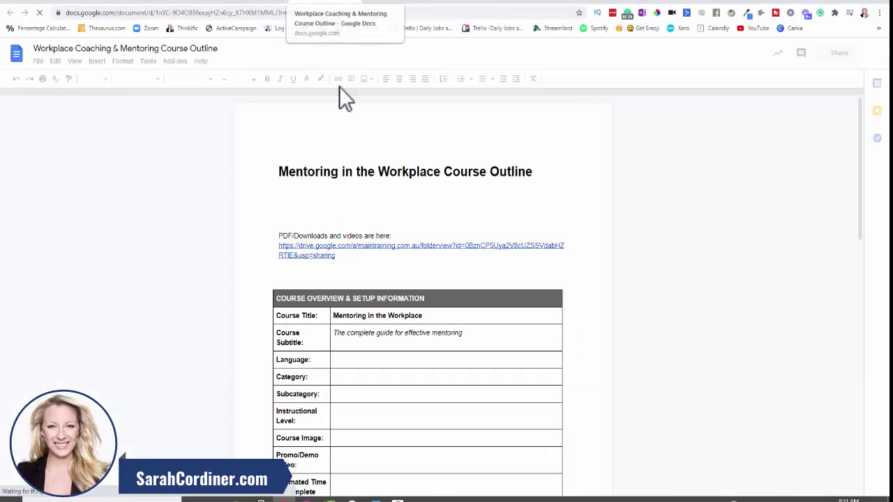
{"action": "scroll", "coordinate": [342, 160], "scroll_direction": "down", "scroll_amount": 1}
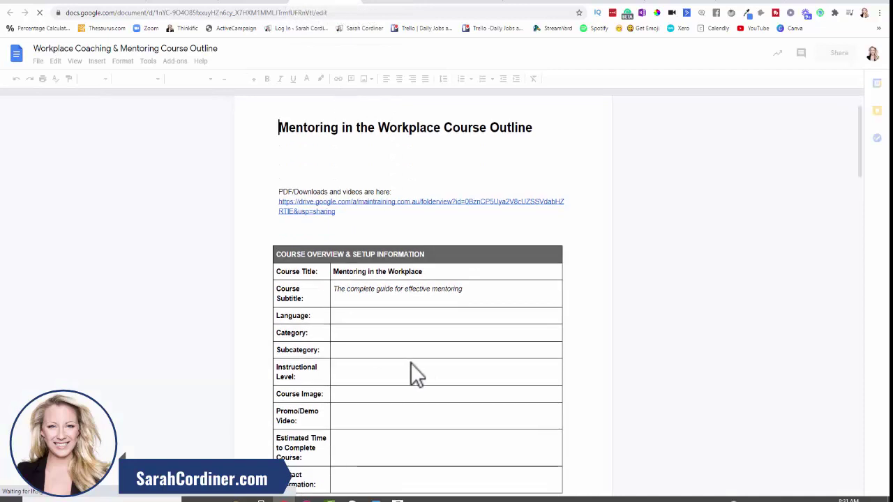
{"action": "scroll", "coordinate": [377, 300], "scroll_direction": "down", "scroll_amount": 4}
{"action": "scroll", "coordinate": [369, 259], "scroll_direction": "up", "scroll_amount": 3}
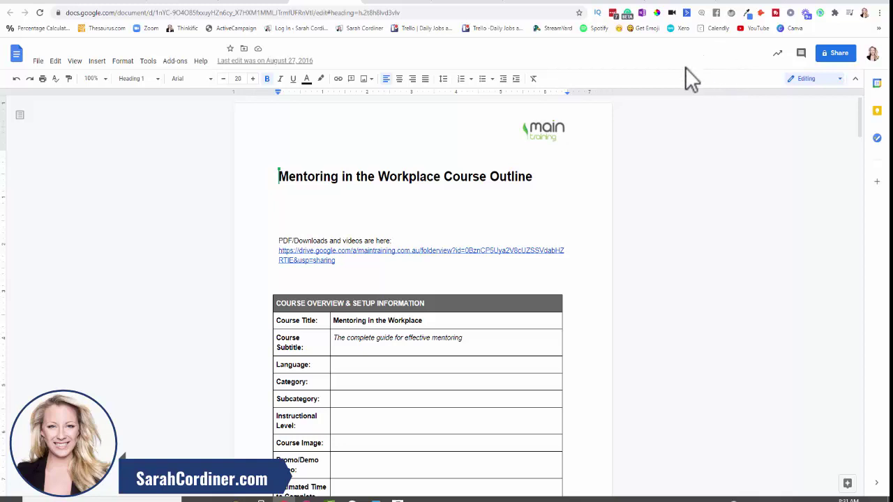
{"action": "left_click", "coordinate": [358, 361]}
{"action": "scroll", "coordinate": [359, 396], "scroll_direction": "down", "scroll_amount": 2}
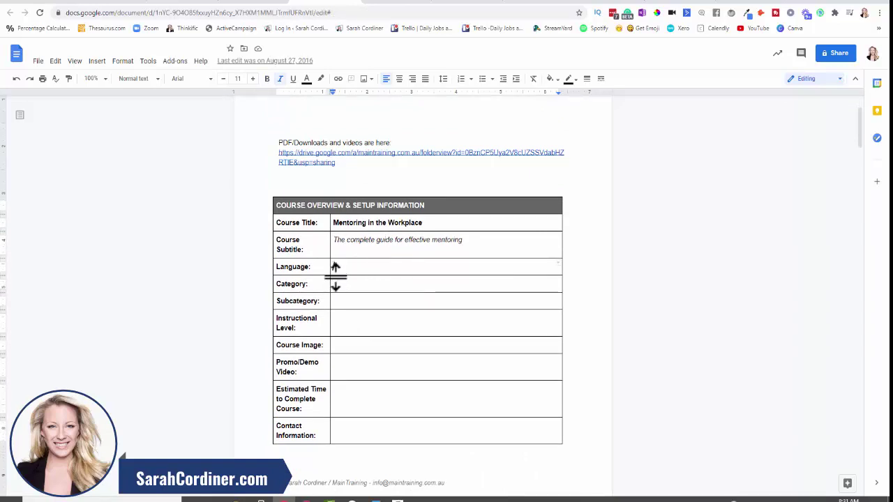
{"action": "scroll", "coordinate": [430, 317], "scroll_direction": "down", "scroll_amount": 1}
{"action": "scroll", "coordinate": [430, 317], "scroll_direction": "up", "scroll_amount": 3}
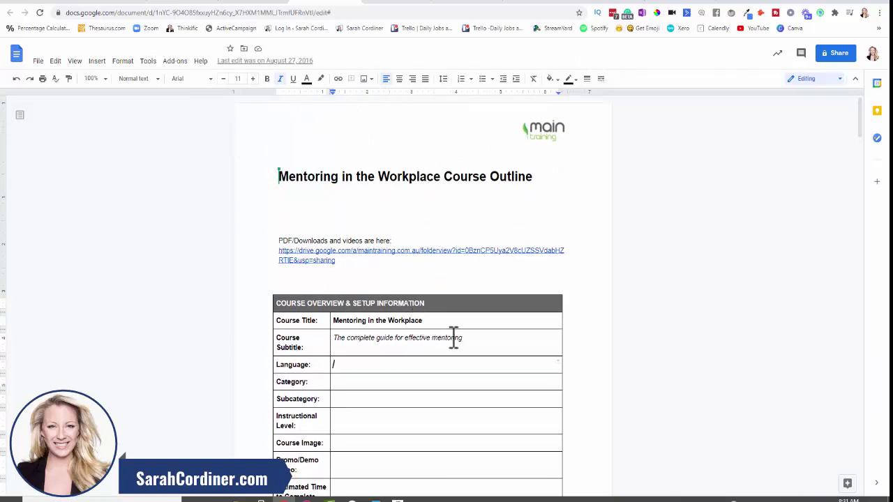
{"action": "left_click_drag", "start_coordinate": [461, 338], "coordinate": [333, 339]}
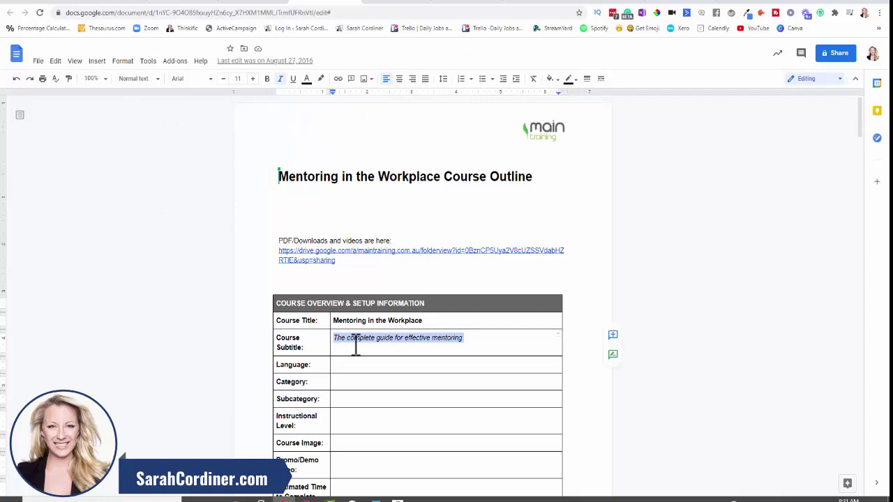
{"action": "left_click", "coordinate": [614, 337]}
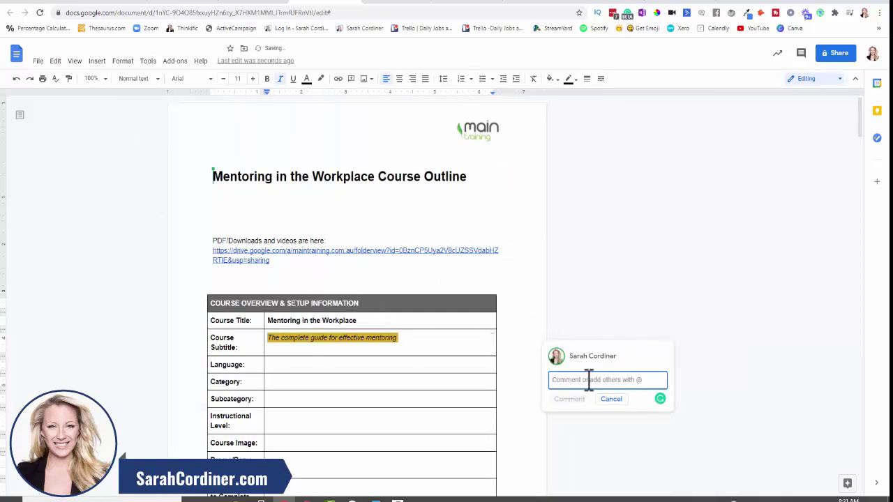
{"action": "type", "text": "@sibylle"}
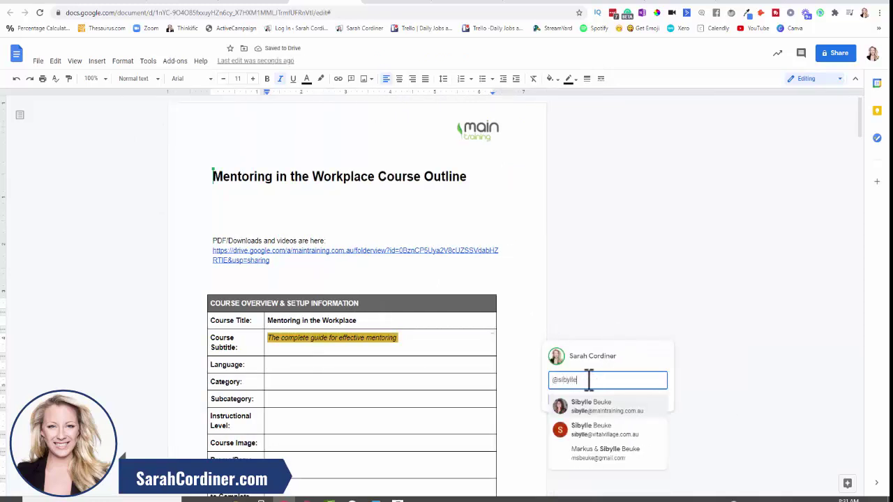
{"action": "left_click", "coordinate": [598, 408]}
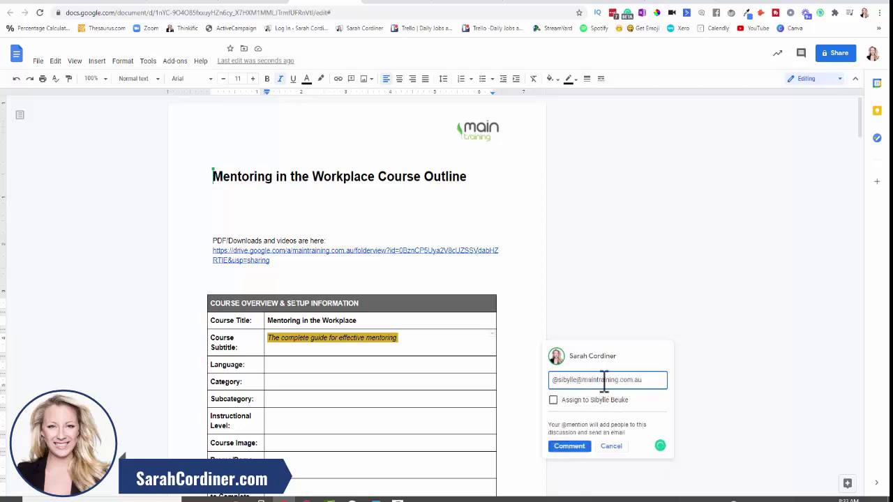
{"action": "type", "text": "can you do xyz?"}
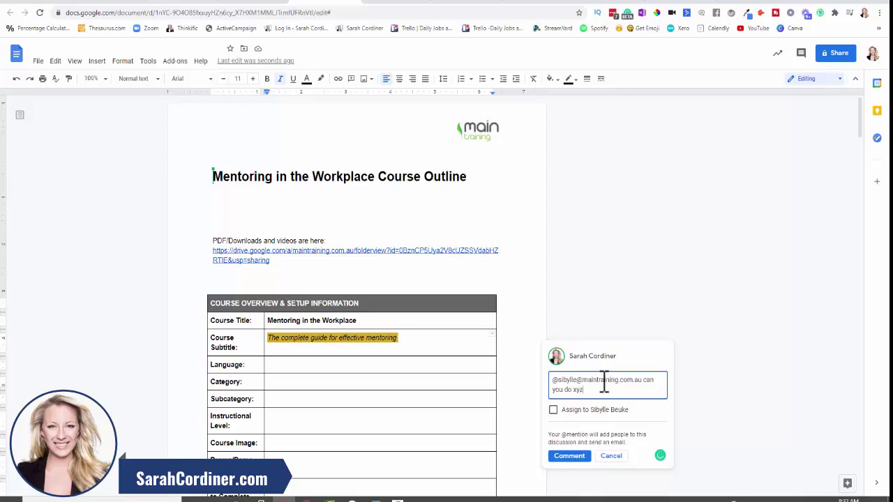
{"action": "left_click", "coordinate": [553, 410]}
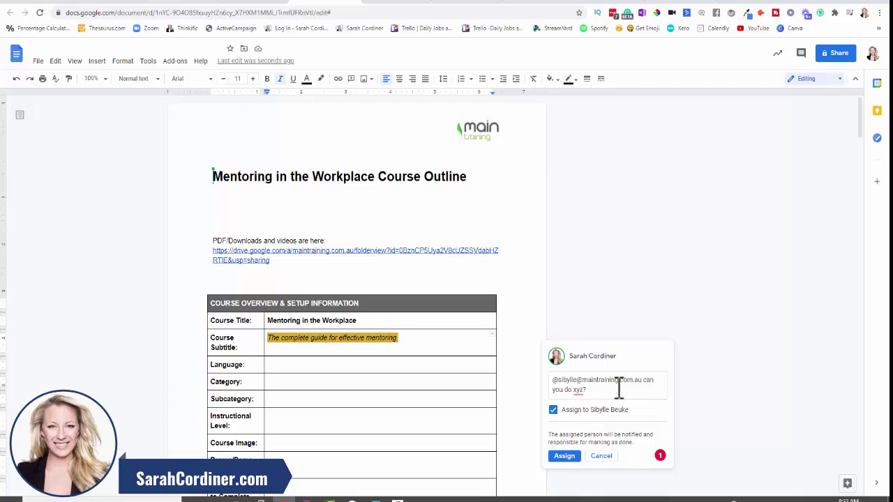
{"action": "left_click_drag", "start_coordinate": [609, 387], "coordinate": [552, 381]}
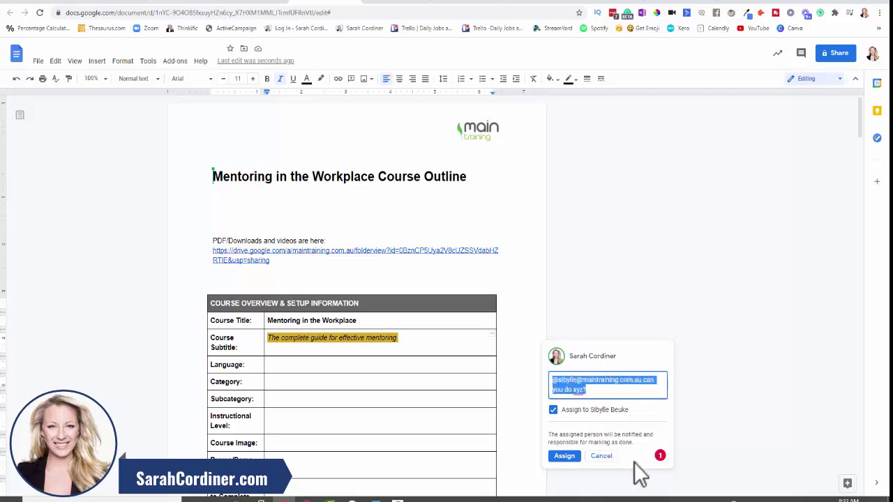
{"action": "key", "text": "BackSpace"}
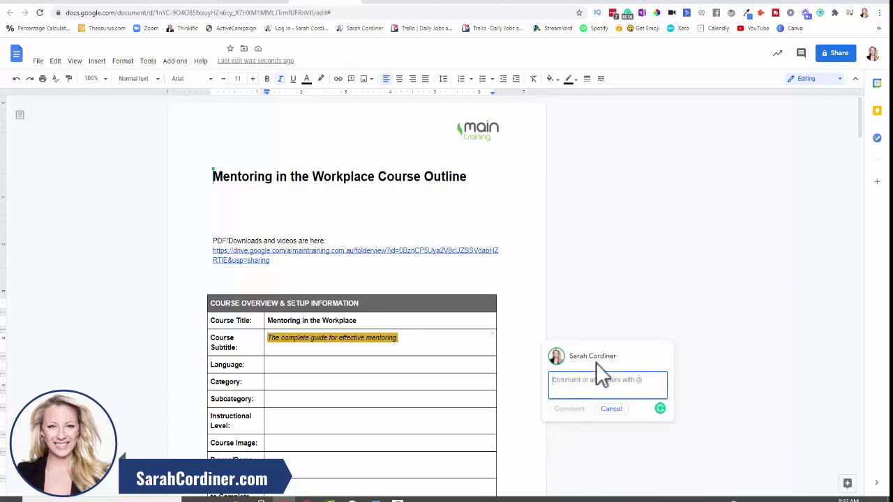
{"action": "left_click", "coordinate": [627, 300]}
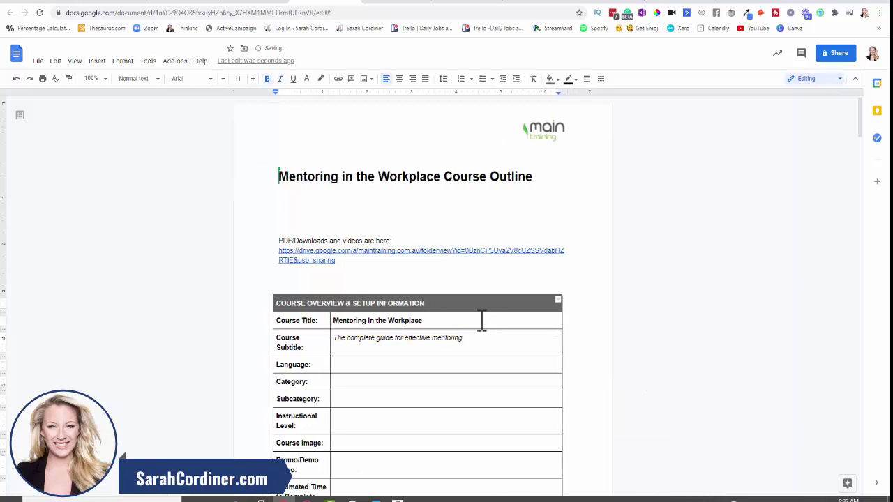
Step: Open the Training Course Enrolment Form - MainTraining, dismiss the upgrade notice and review its questions
{"action": "left_click", "coordinate": [336, 7]}
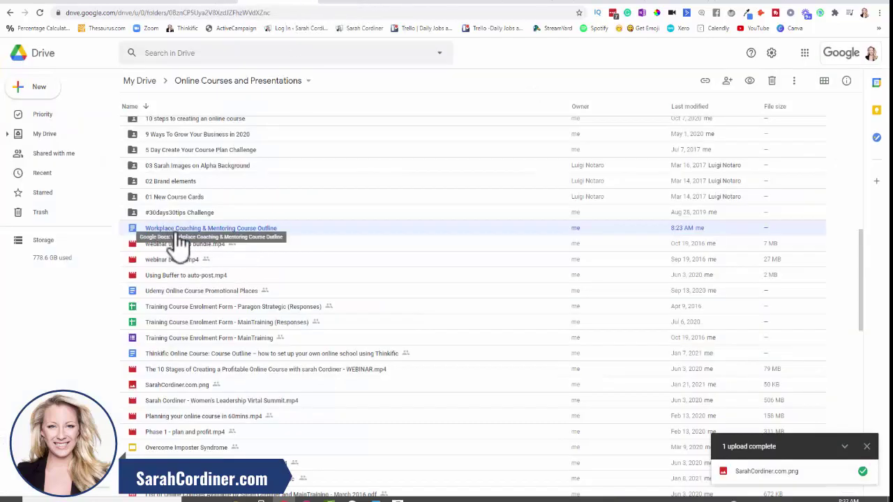
{"action": "double_click", "coordinate": [202, 339]}
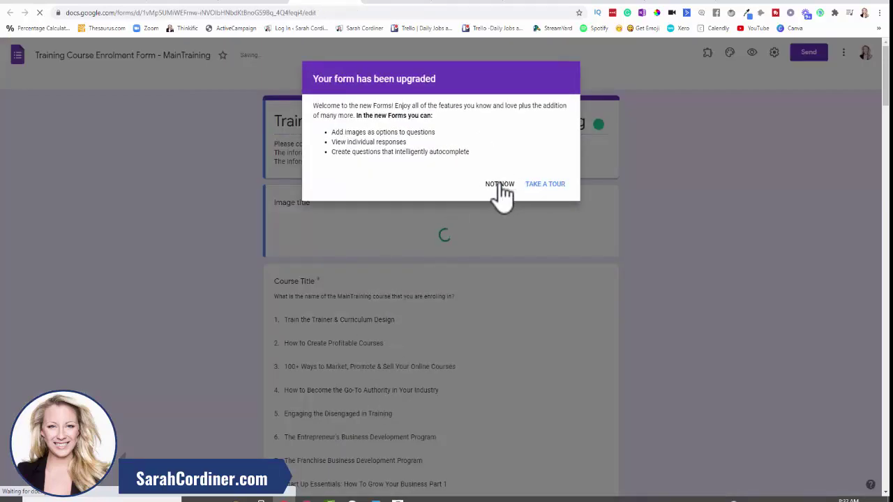
{"action": "left_click", "coordinate": [487, 176]}
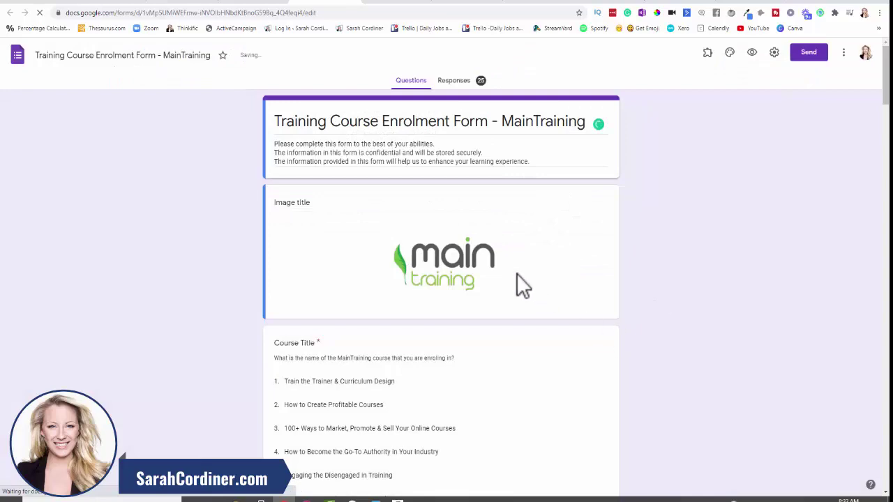
{"action": "scroll", "coordinate": [423, 283], "scroll_direction": "down", "scroll_amount": 6}
{"action": "scroll", "coordinate": [413, 256], "scroll_direction": "up", "scroll_amount": 6}
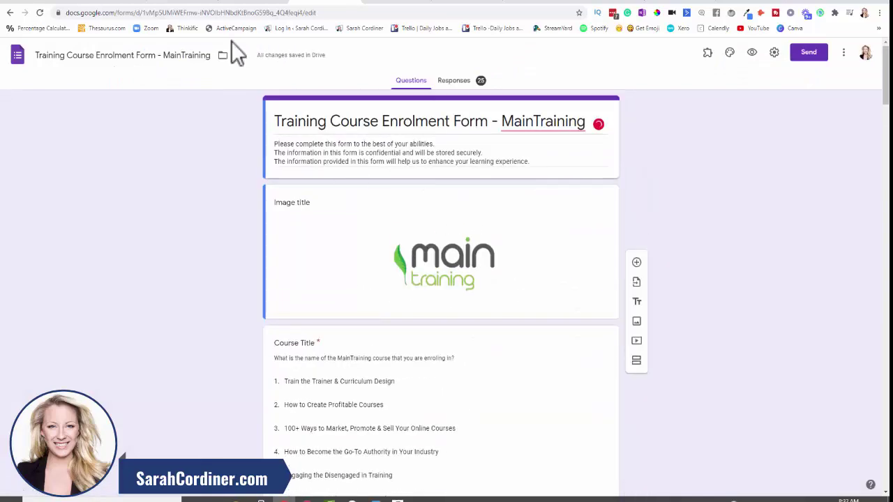
{"action": "scroll", "coordinate": [450, 300], "scroll_direction": "down", "scroll_amount": 20}
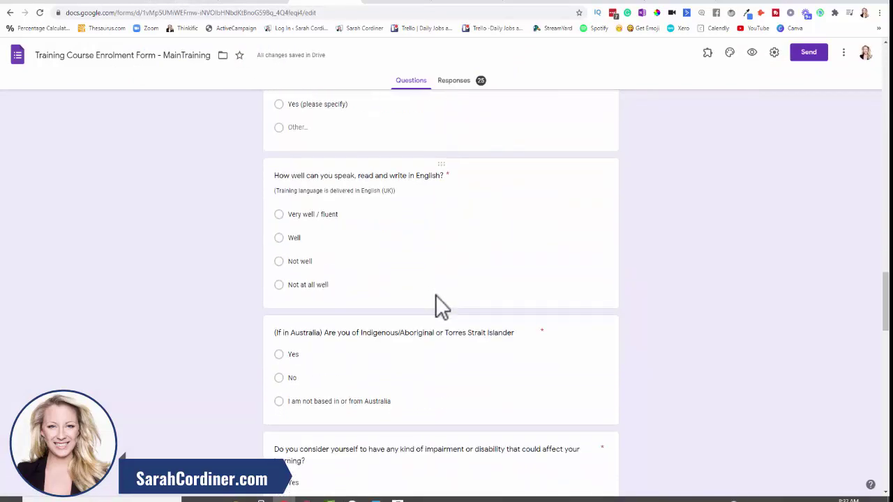
{"action": "scroll", "coordinate": [435, 295], "scroll_direction": "down", "scroll_amount": 20}
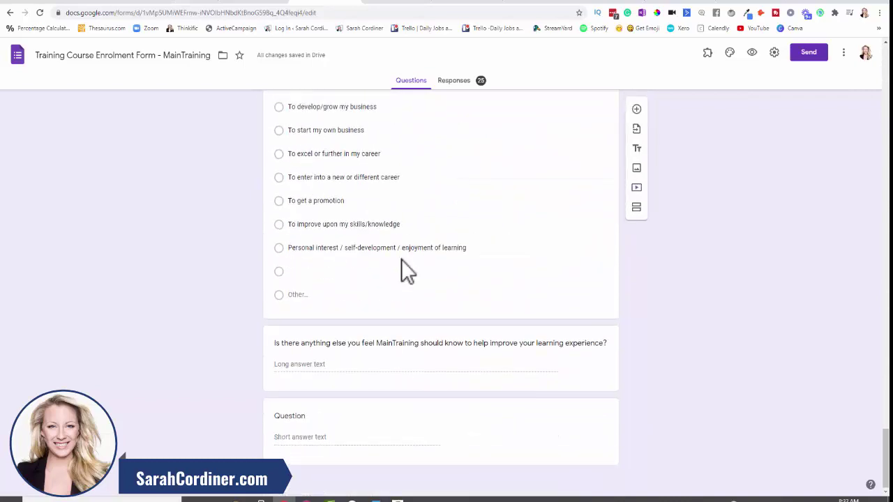
{"action": "scroll", "coordinate": [401, 260], "scroll_direction": "up", "scroll_amount": 5}
Step: Check who can access the Website images folder through Get link, then reopen and dismiss its menu
{"action": "left_click", "coordinate": [355, 3]}
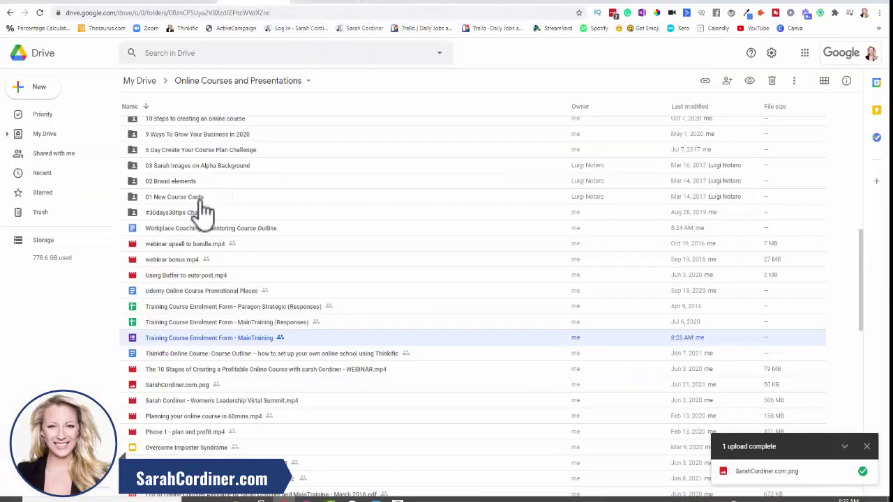
{"action": "scroll", "coordinate": [201, 181], "scroll_direction": "up", "scroll_amount": 12}
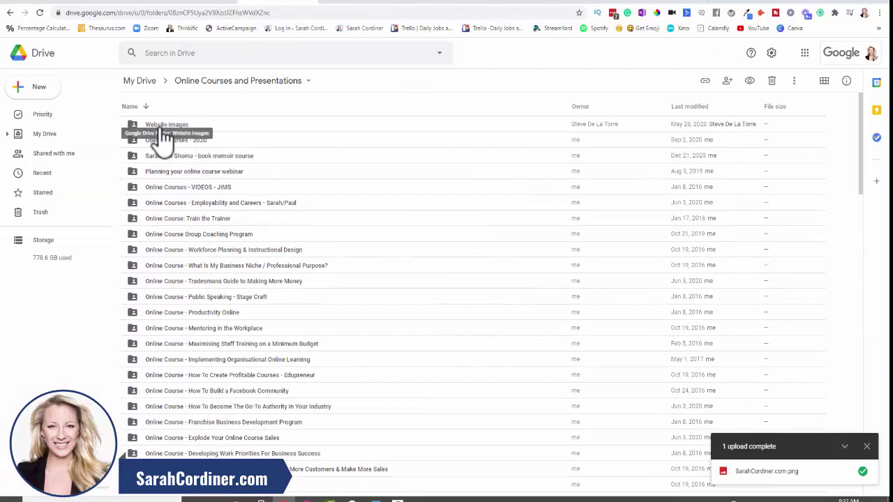
{"action": "right_click", "coordinate": [161, 137]}
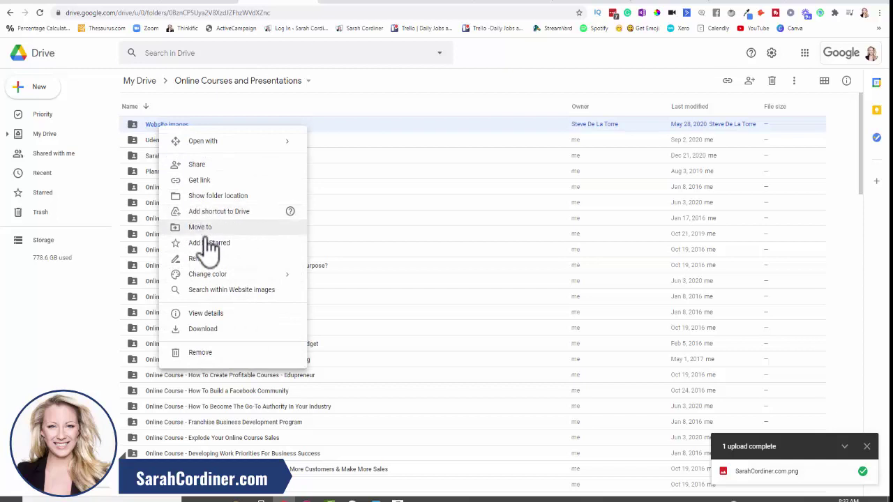
{"action": "left_click", "coordinate": [208, 180]}
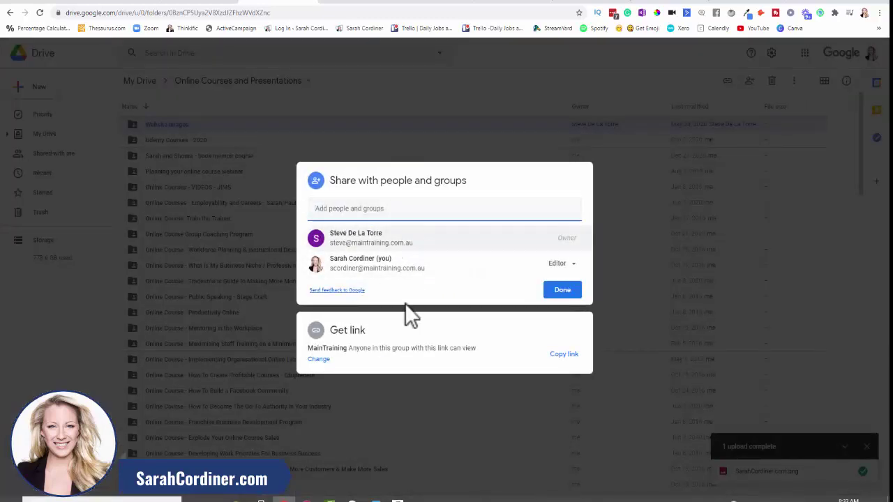
{"action": "left_click", "coordinate": [455, 100]}
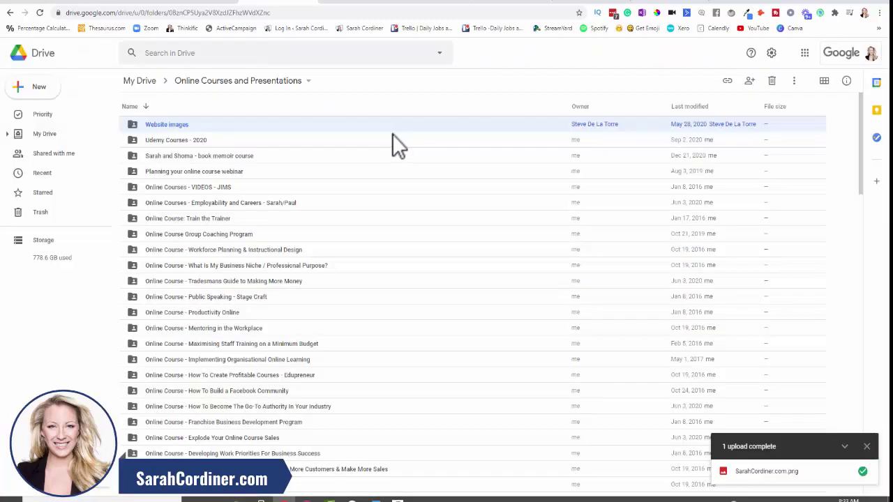
{"action": "right_click", "coordinate": [181, 129]}
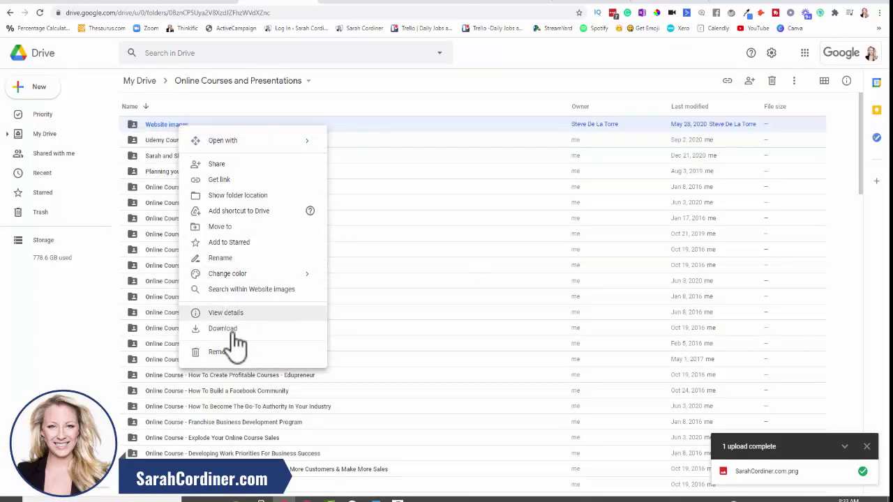
{"action": "left_click", "coordinate": [386, 104]}
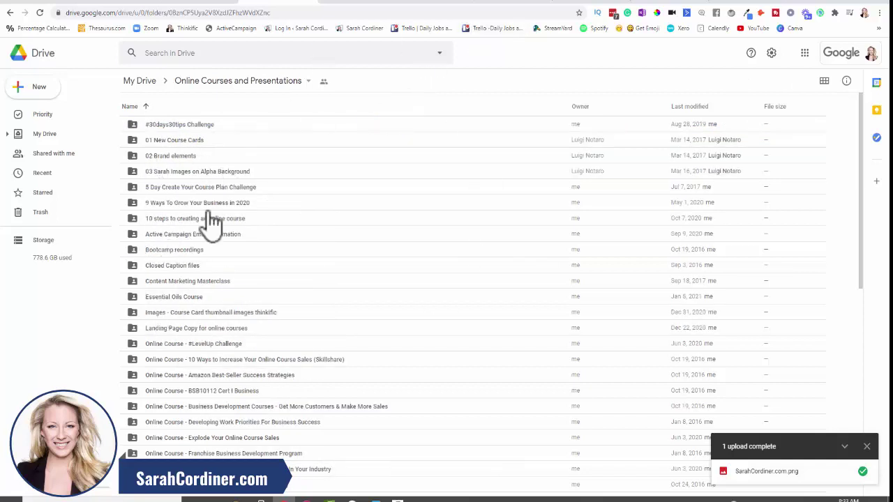
Step: Search Drive for the collaborator's name, picking the files-she-owns suggestion
{"action": "left_click", "coordinate": [198, 58]}
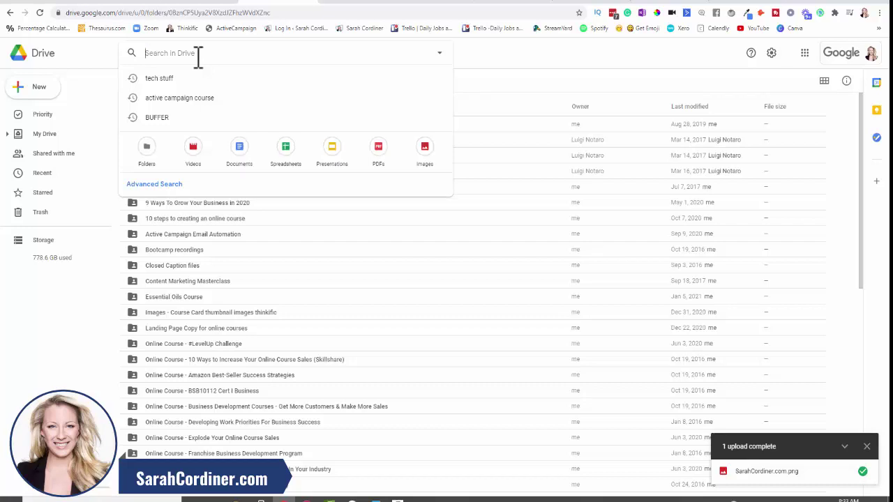
{"action": "type", "text": "sibylle"}
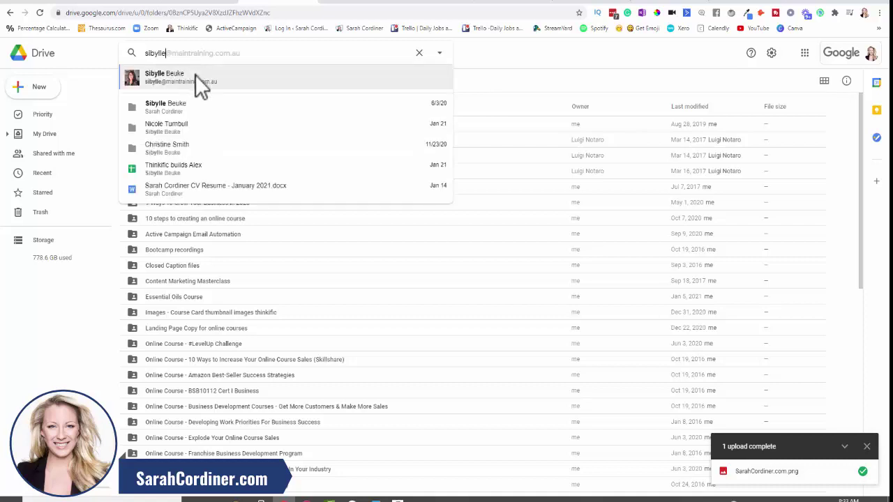
{"action": "left_click", "coordinate": [195, 77]}
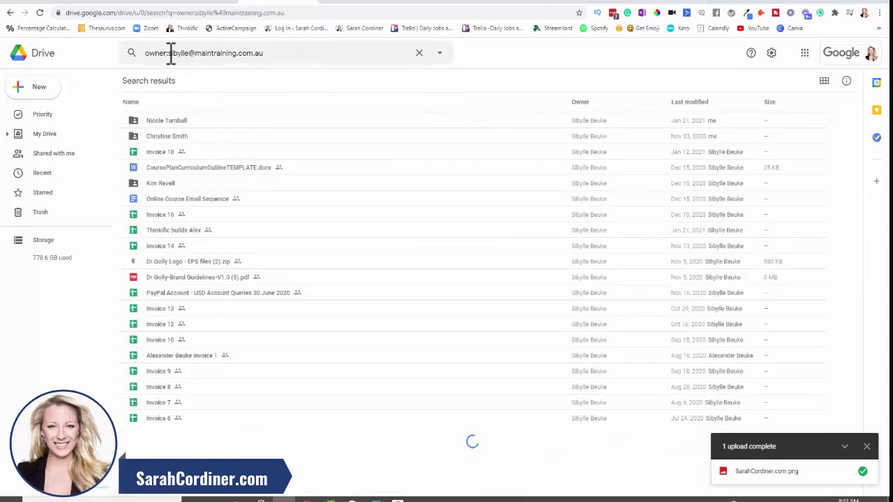
Step: Run an advanced search with Owner set to 'Owned by me' and Shared with set to the collaborator's work address
{"action": "left_click", "coordinate": [441, 54]}
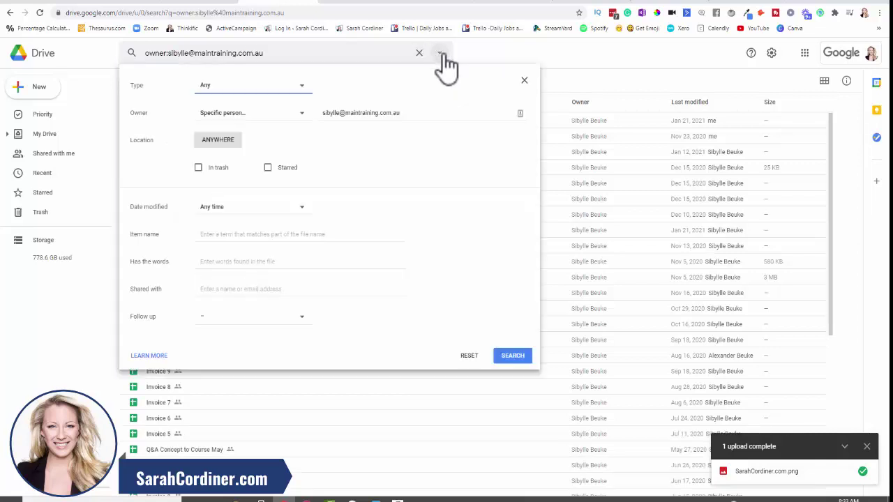
{"action": "left_click", "coordinate": [276, 113]}
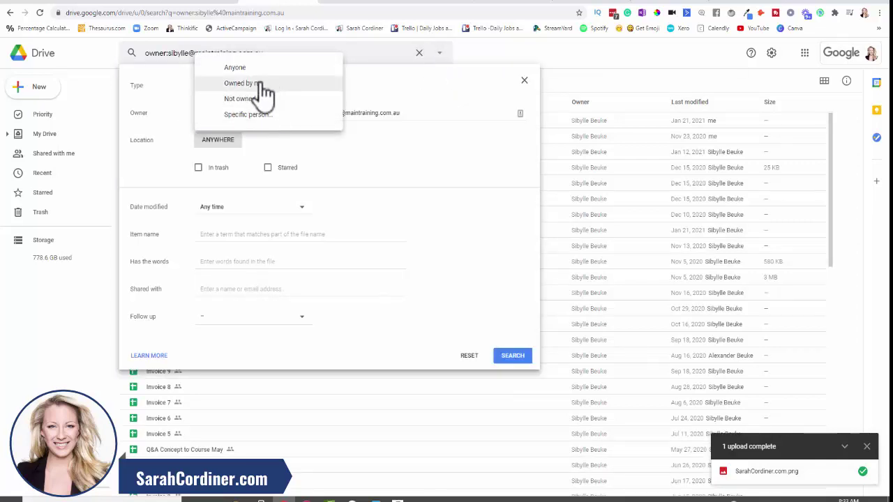
{"action": "left_click", "coordinate": [266, 85]}
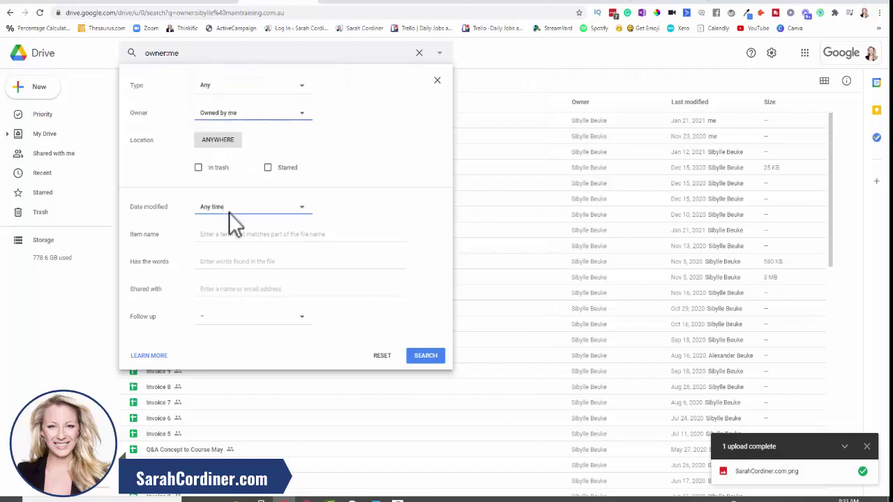
{"action": "left_click", "coordinate": [226, 290]}
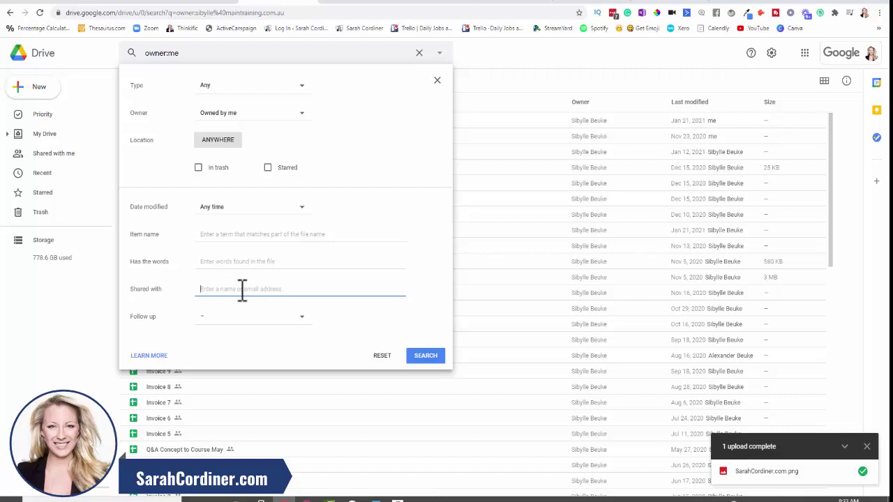
{"action": "type", "text": "sibylle"}
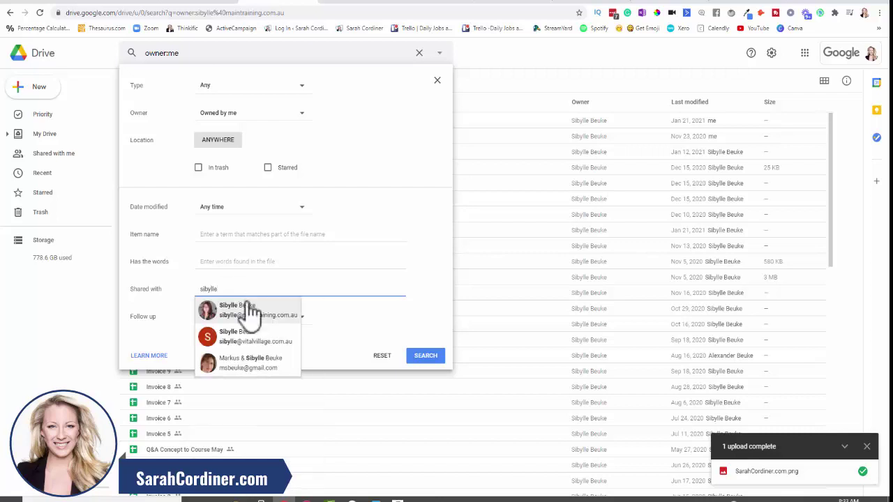
{"action": "left_click", "coordinate": [250, 312]}
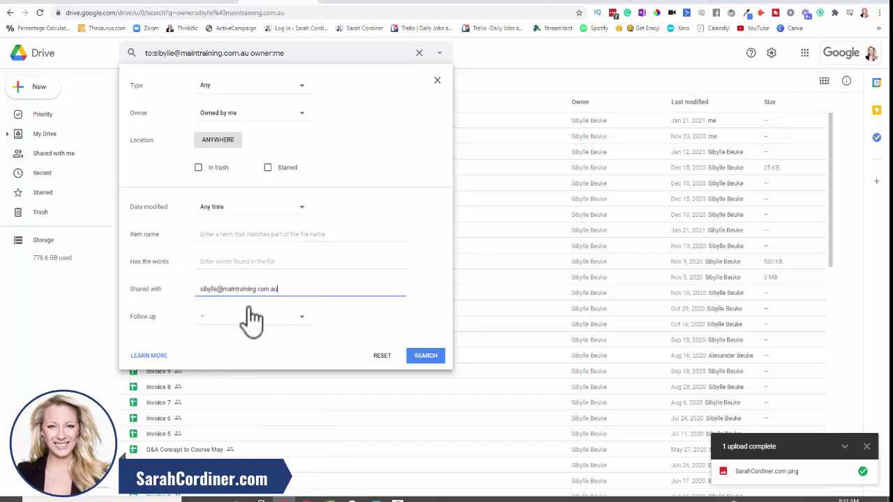
{"action": "left_click", "coordinate": [427, 357]}
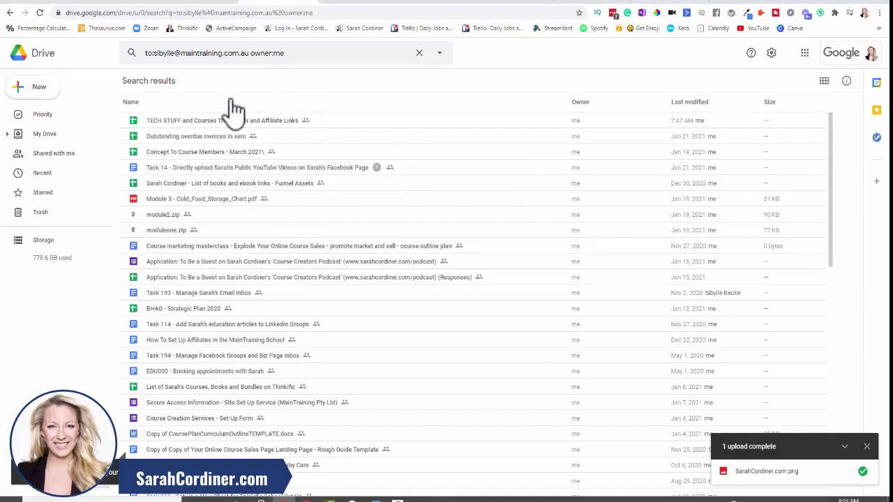
Step: Clear the search box text and close the '1 upload complete' notice
{"action": "scroll", "coordinate": [362, 207], "scroll_direction": "down", "scroll_amount": 3}
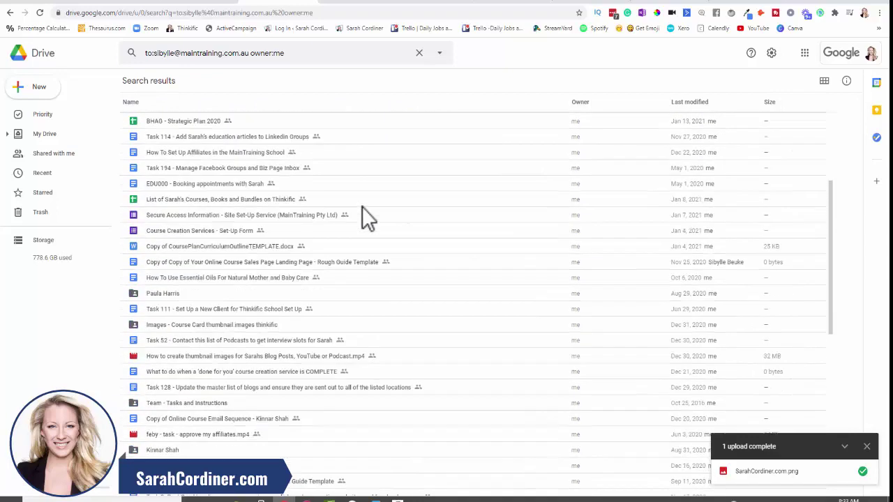
{"action": "scroll", "coordinate": [362, 206], "scroll_direction": "up", "scroll_amount": 3}
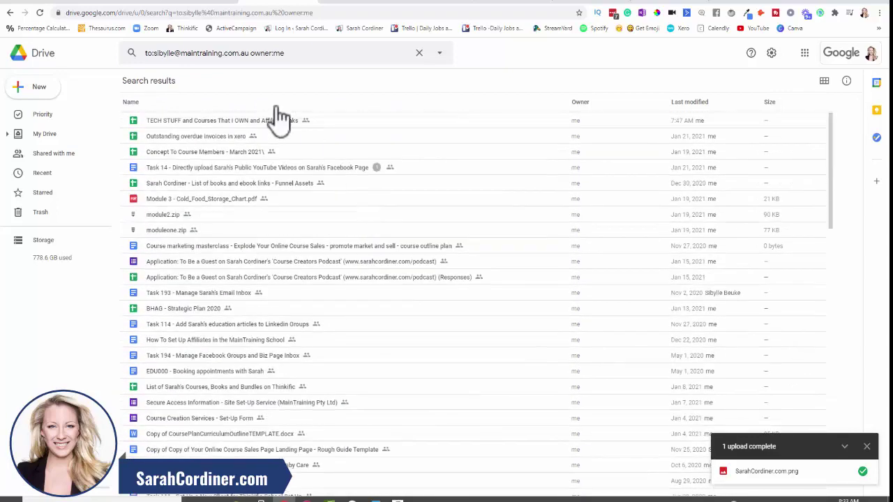
{"action": "left_click", "coordinate": [421, 54]}
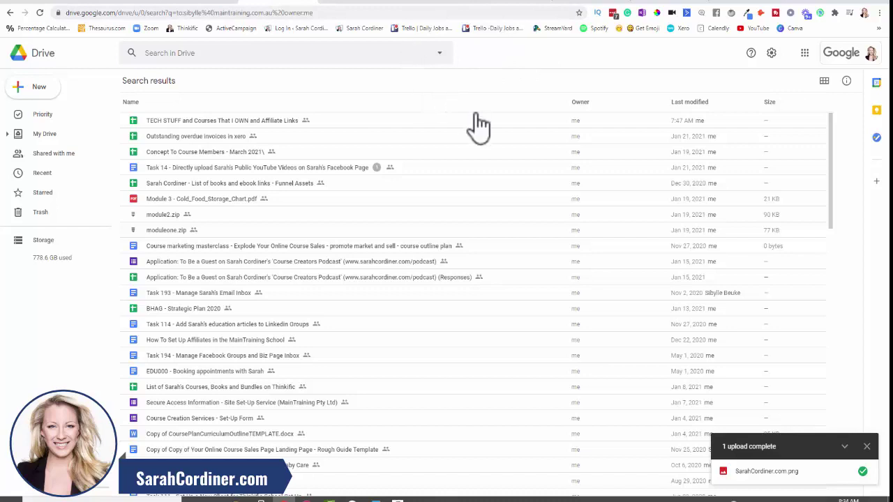
{"action": "left_click", "coordinate": [867, 447]}
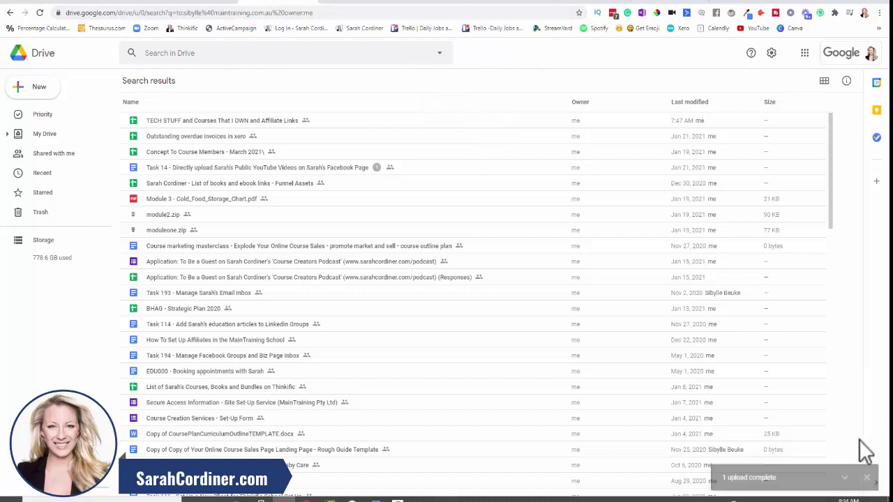